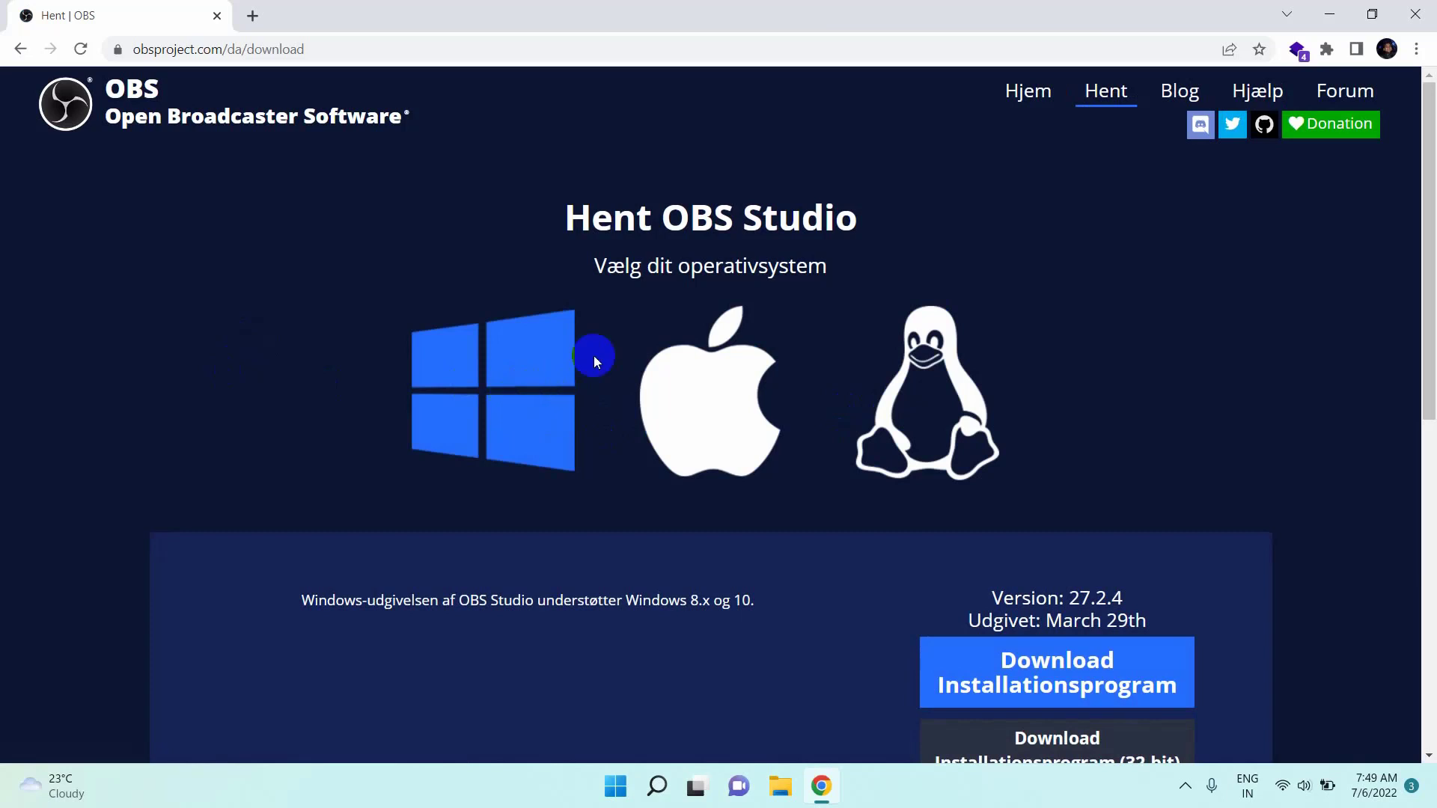
- Download the standard Windows installer for OBS Studio 27.2.4 from the OBS download page
scroll(588, 367, down, 2)
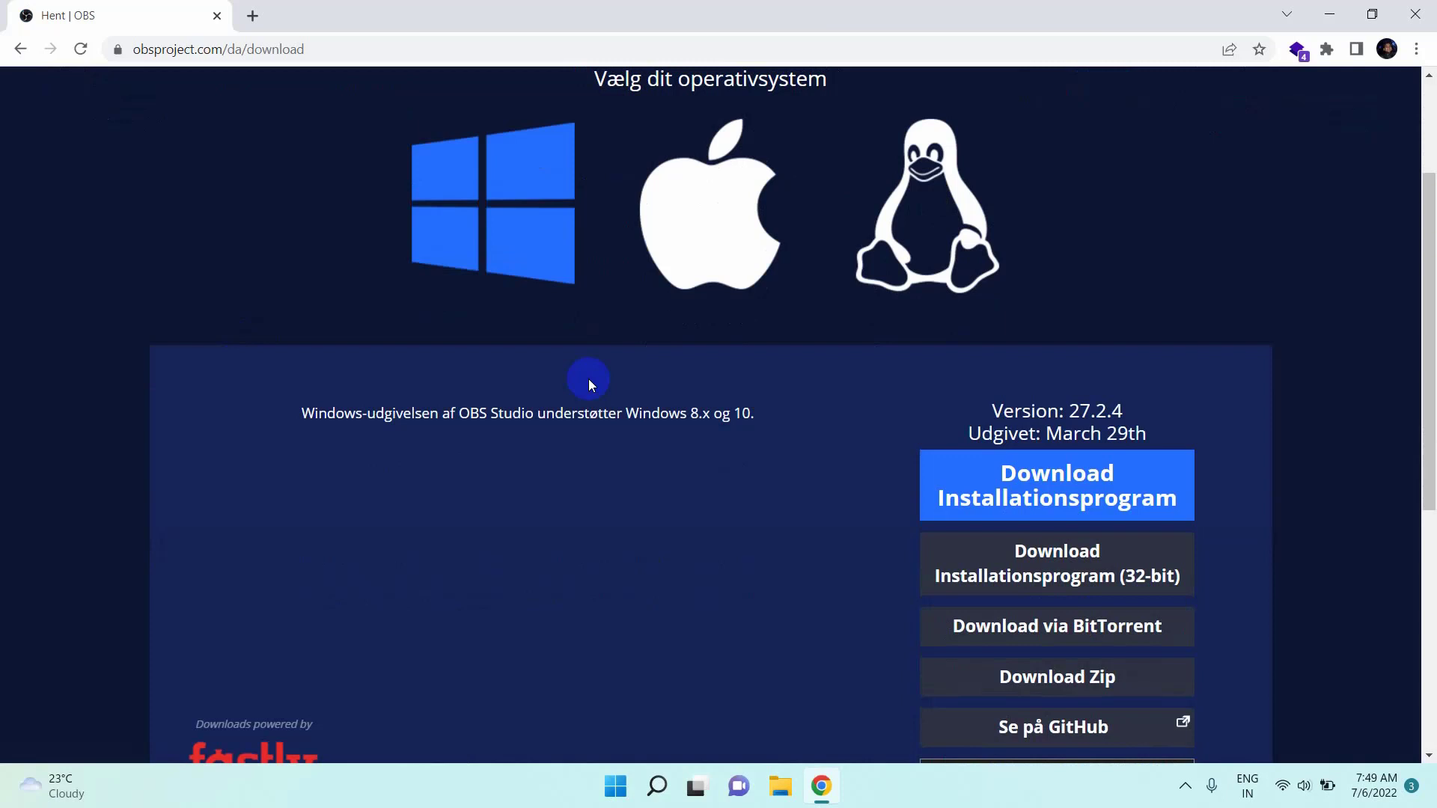
scroll(589, 379, down, 1)
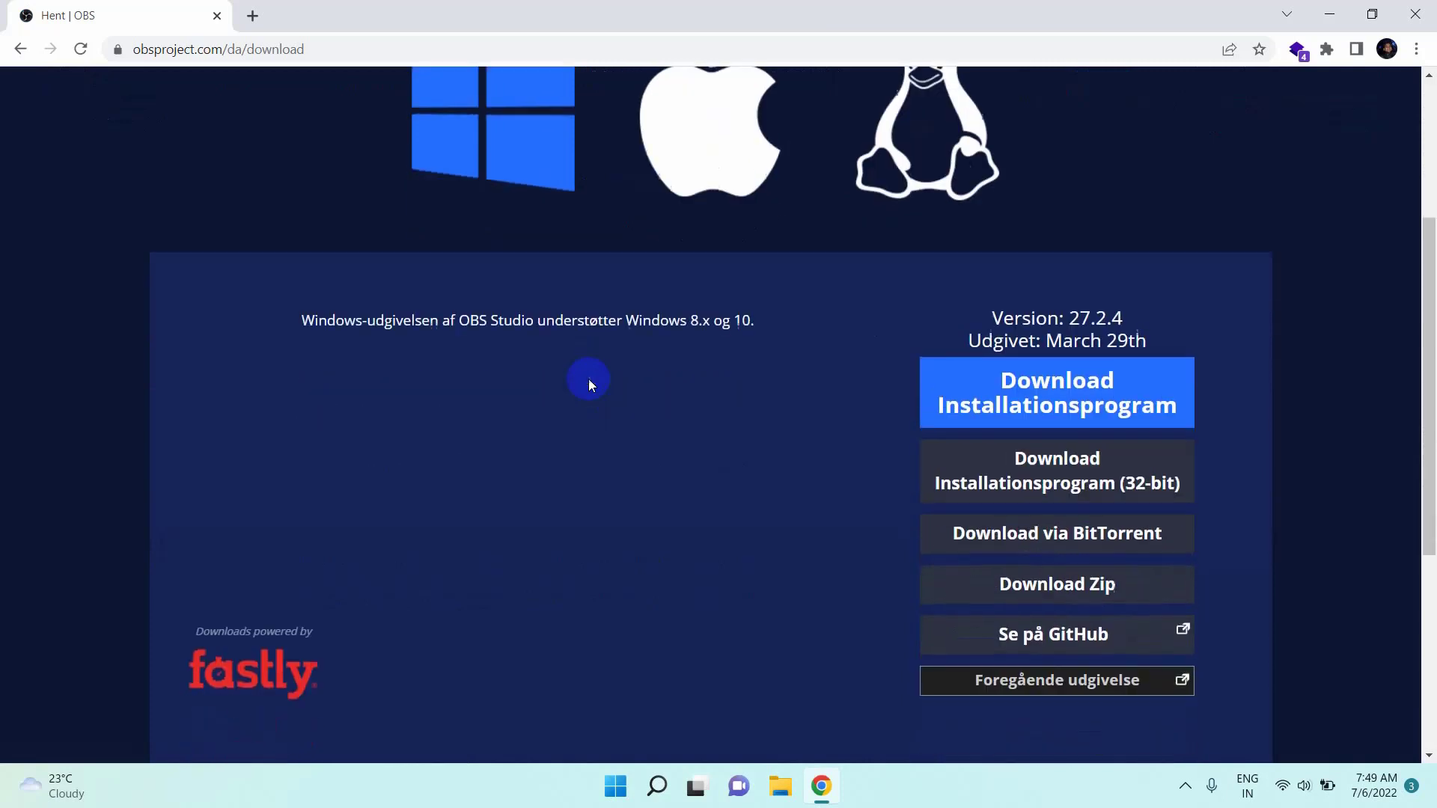
scroll(588, 379, down, 1)
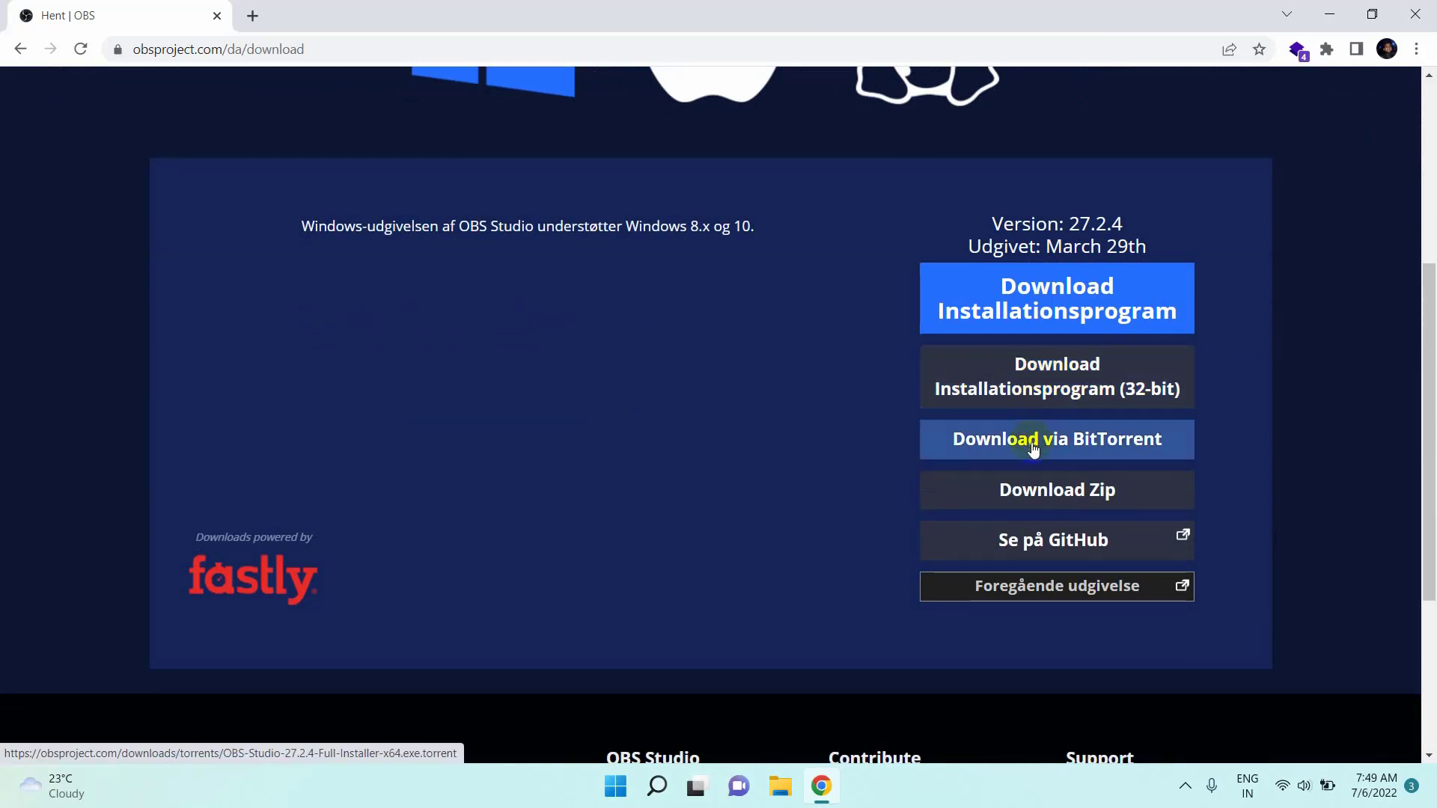
scroll(1033, 449, up, 3)
scroll(950, 527, down, 2)
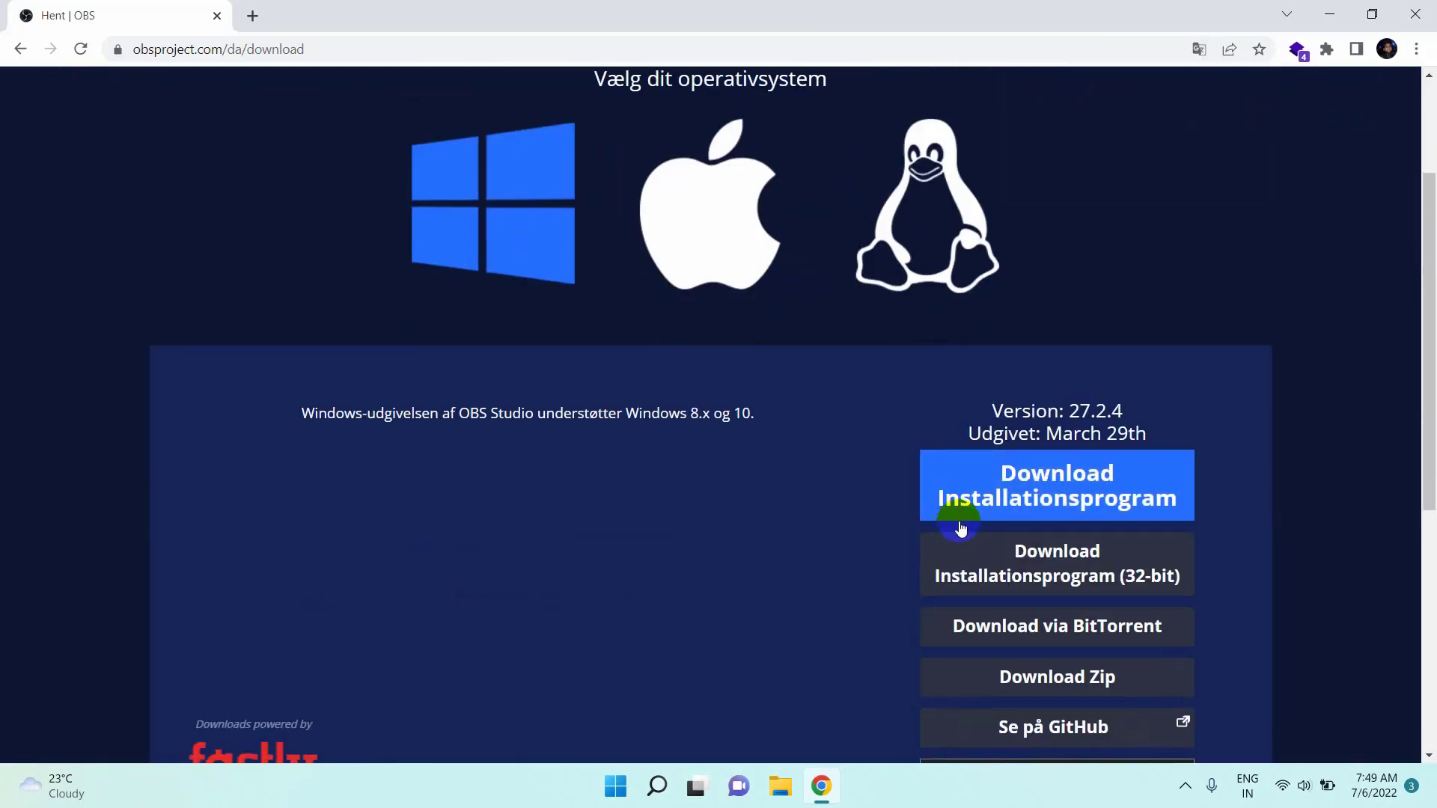
click(1009, 493)
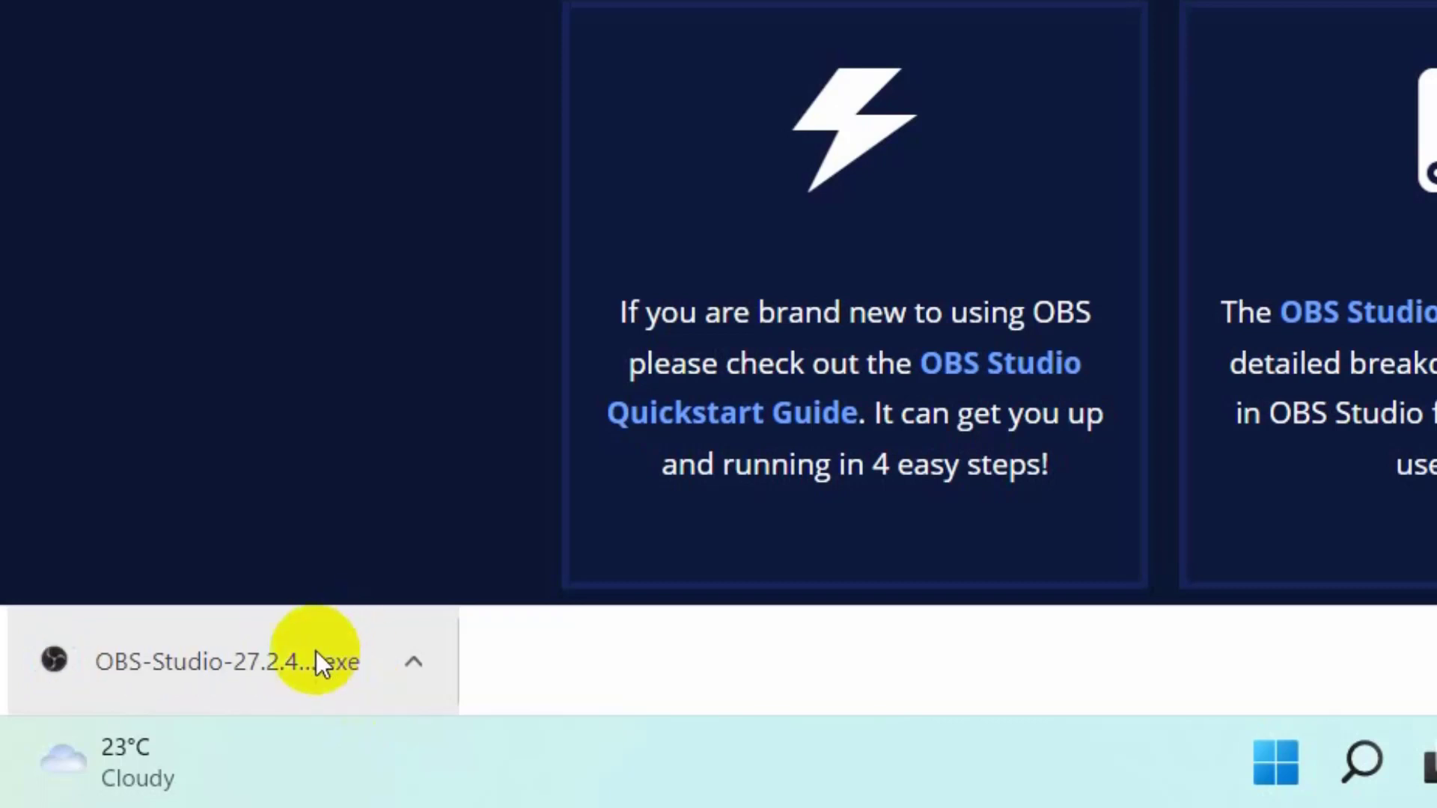
- Show the downloaded OBS Studio 27.2.4 installer in its folder, run it, and minimize the Downloads window
click(419, 663)
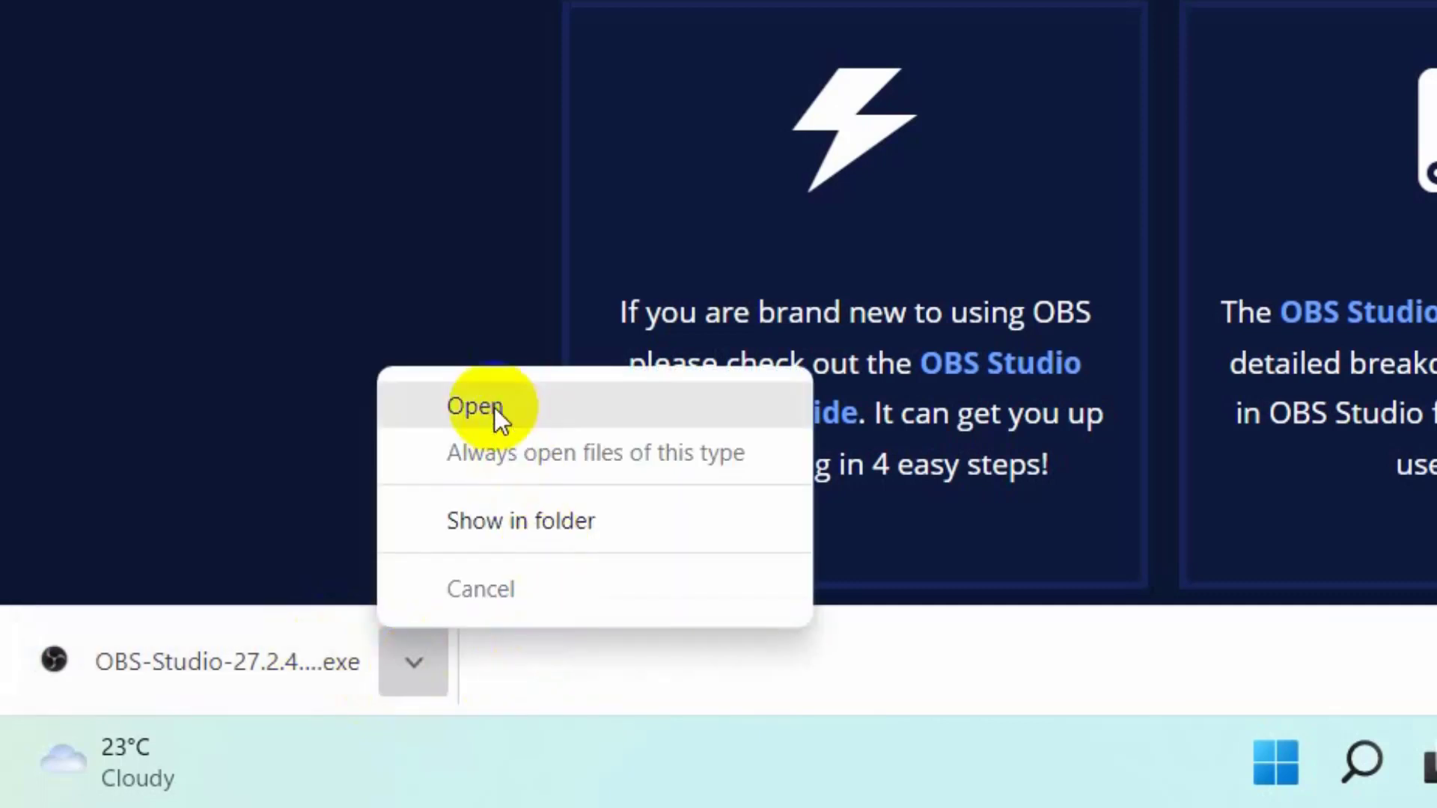
click(589, 522)
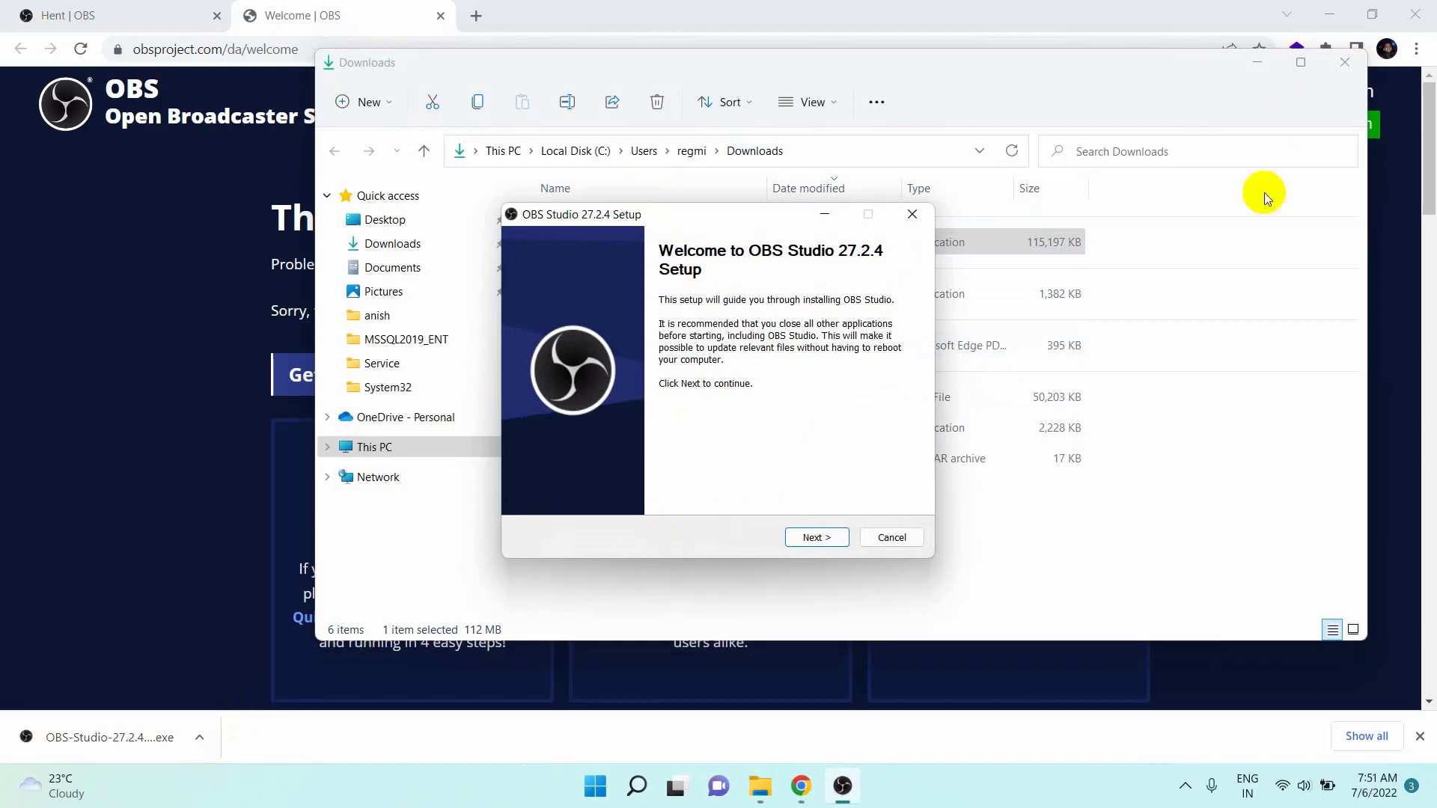
click(1264, 66)
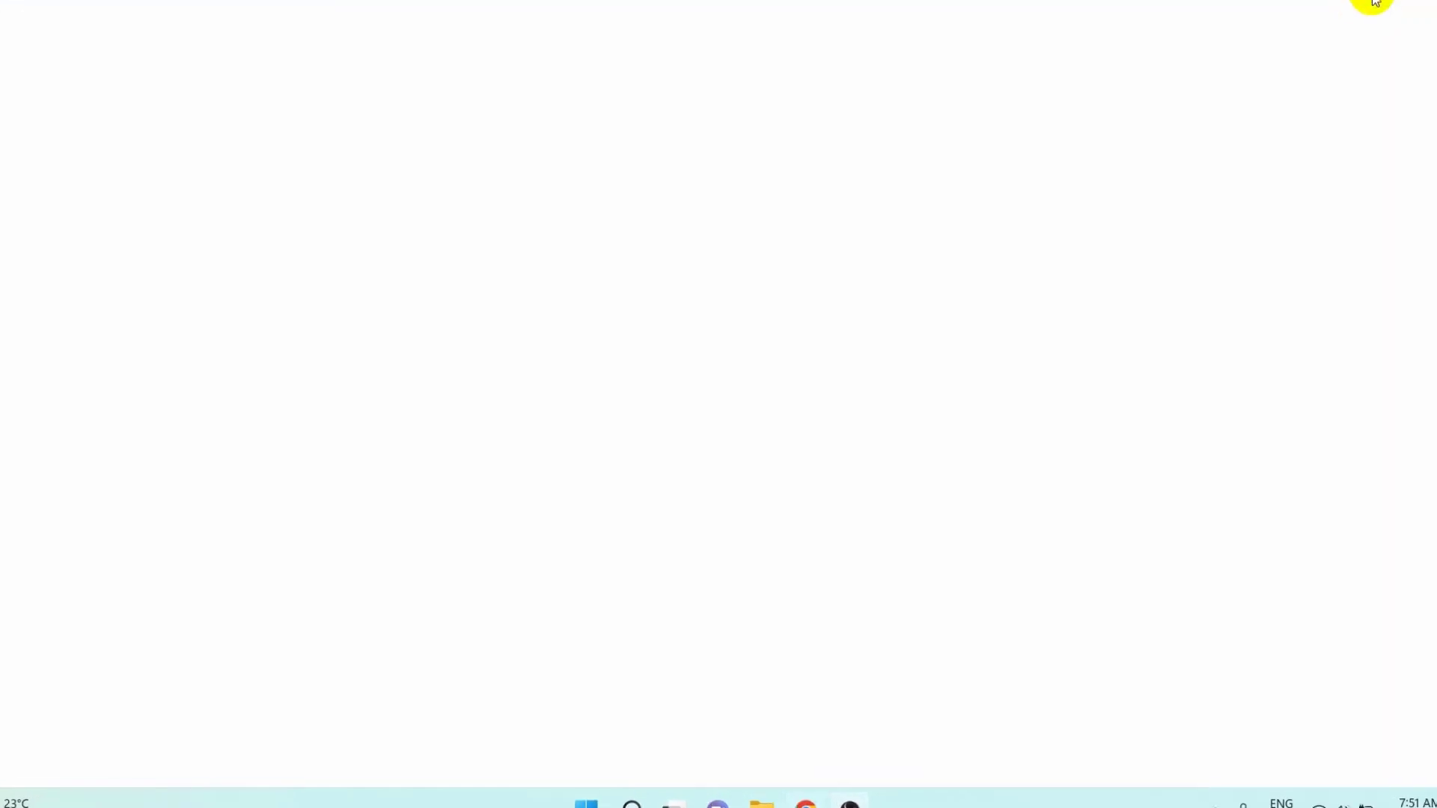
- Install OBS Studio in C:\Program Files\obs-studio and finish the setup with Launch OBS Studio 27.2.4 unchecked
click(853, 594)
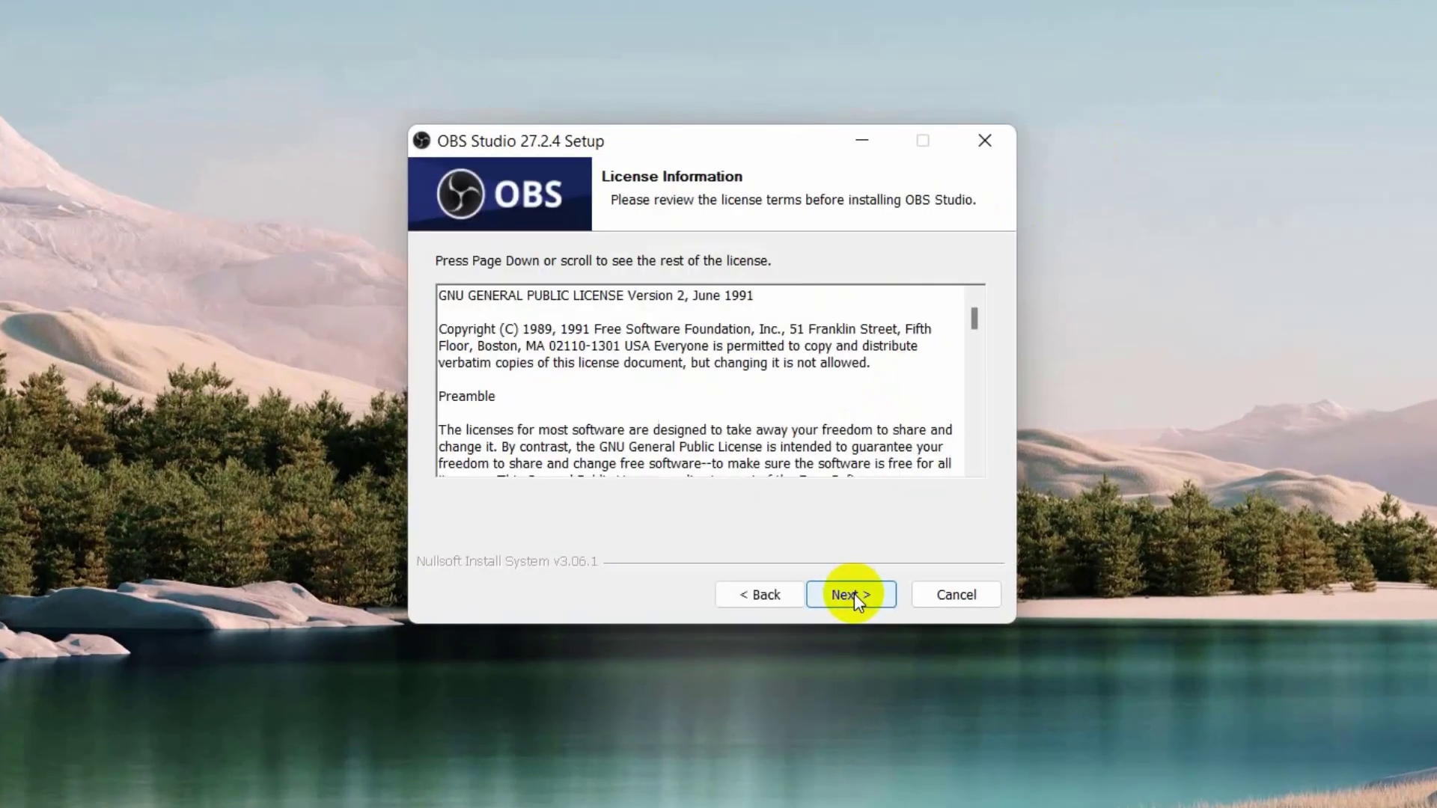
click(855, 594)
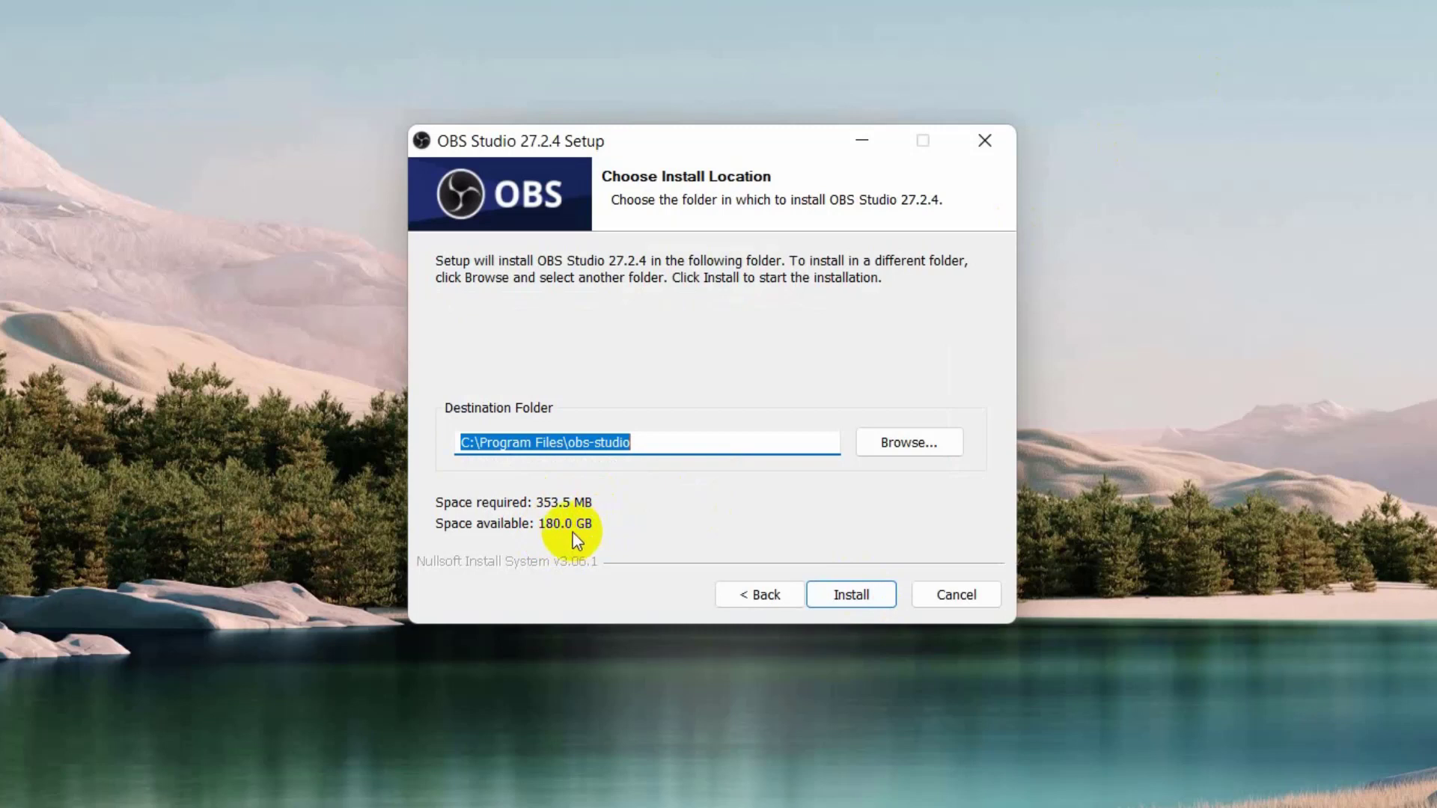
click(867, 593)
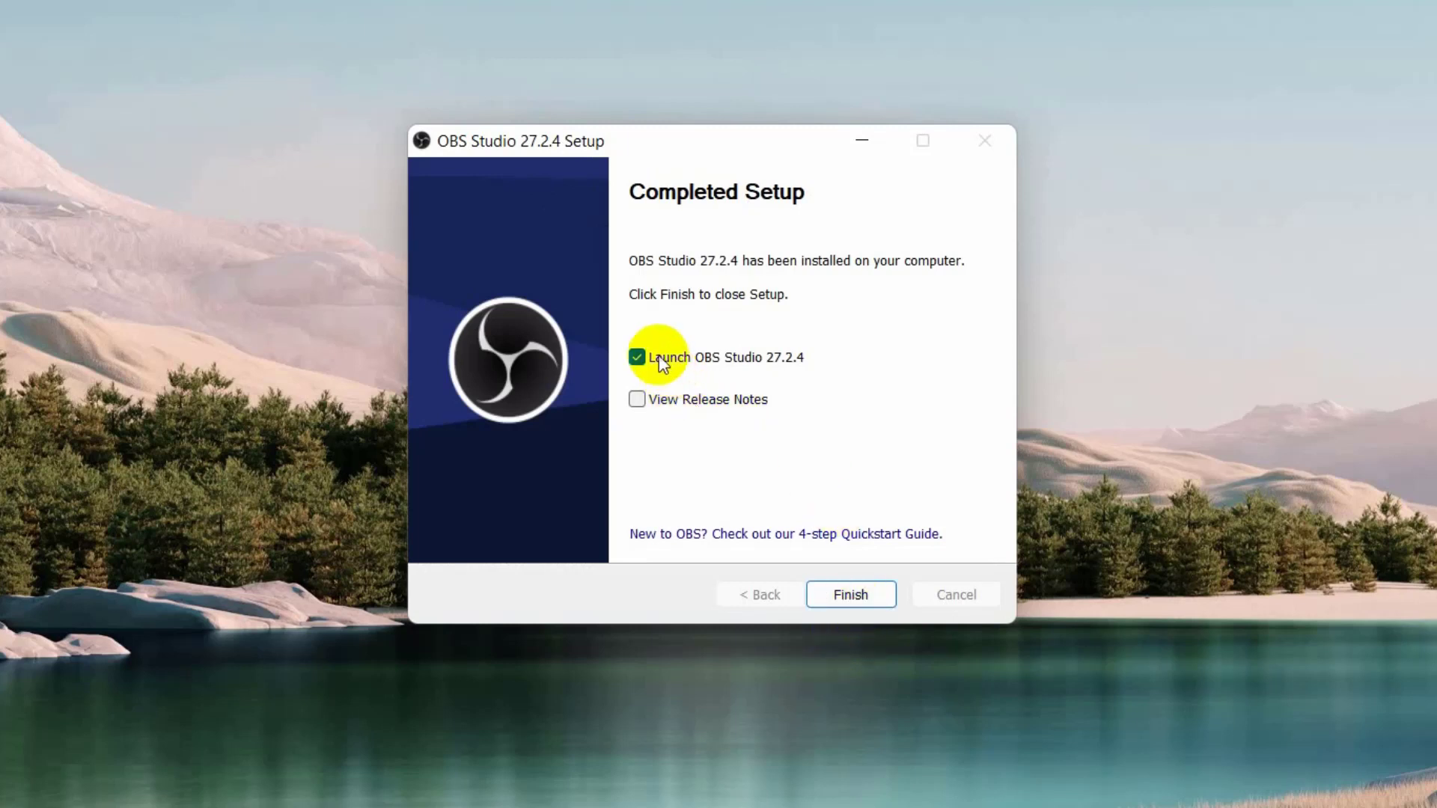
click(635, 358)
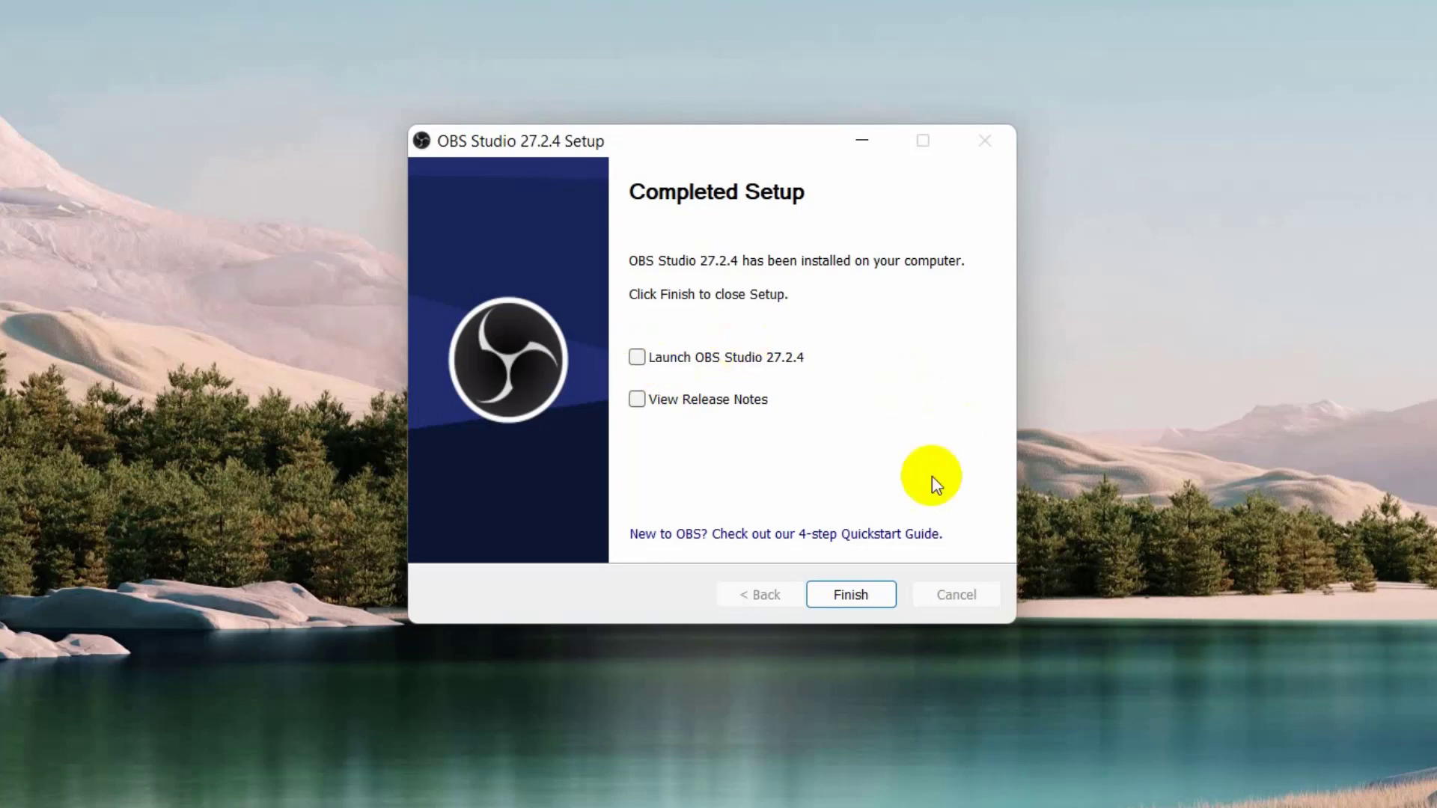
click(869, 595)
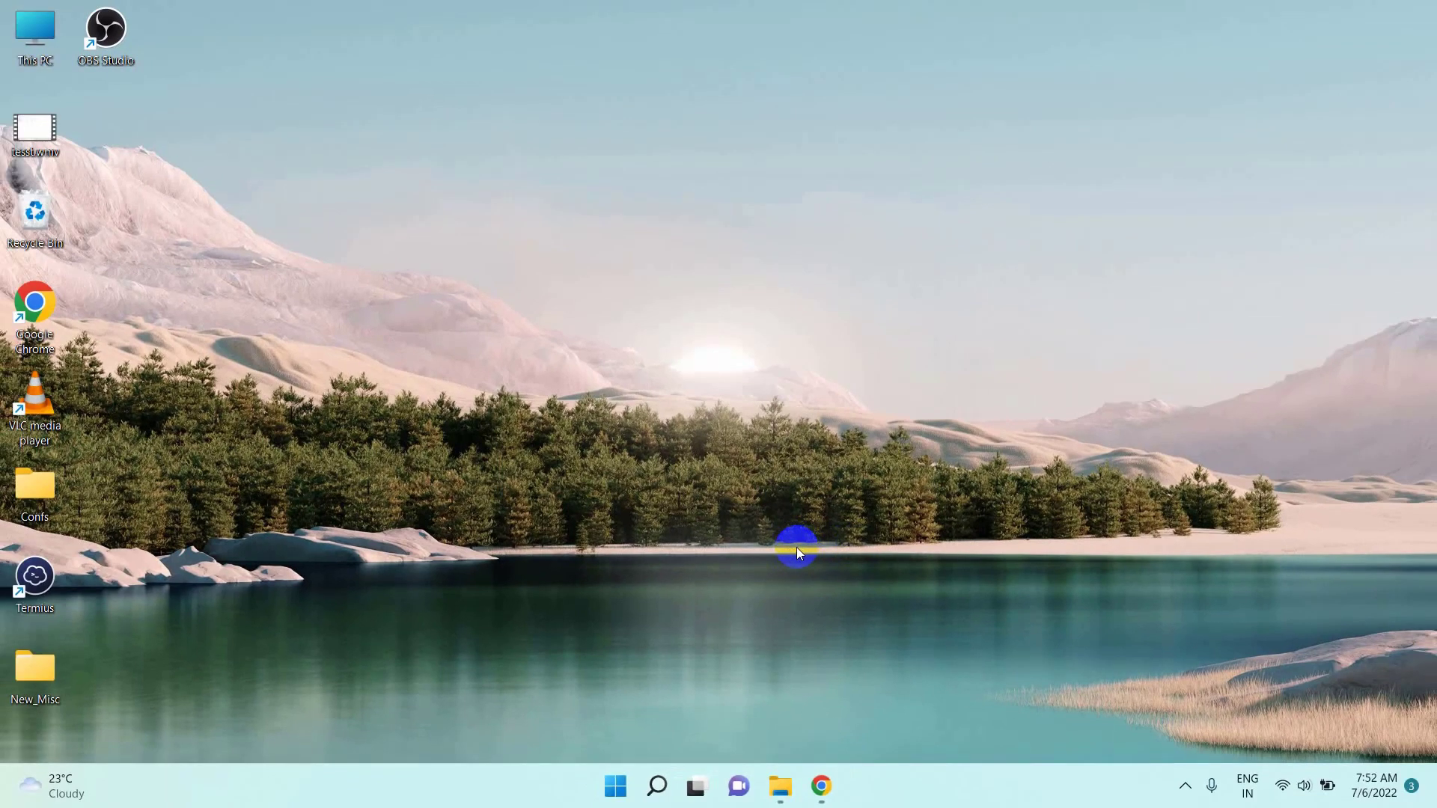
- Search Windows for "obs" and launch OBS Studio (64bit)
click(122, 45)
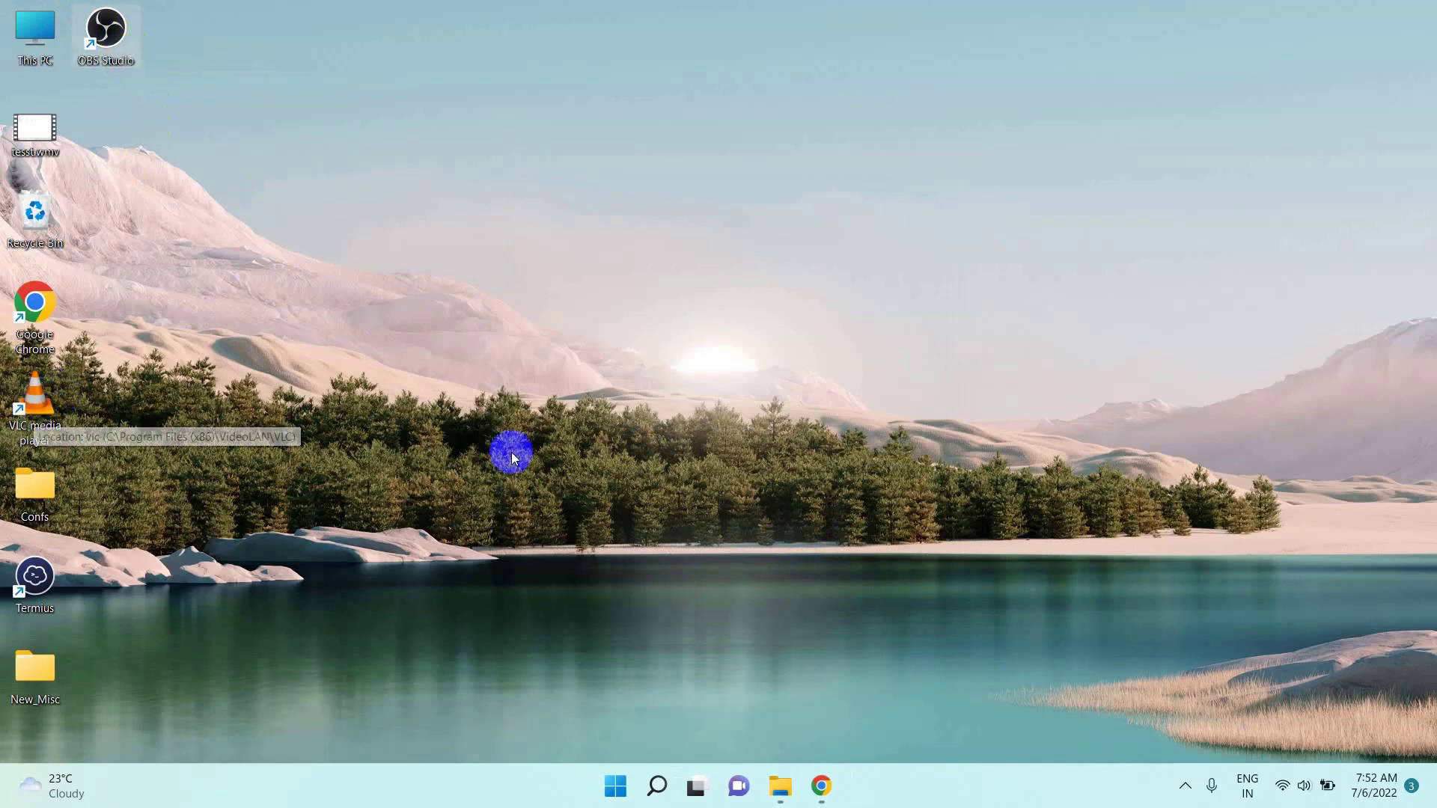
click(617, 800)
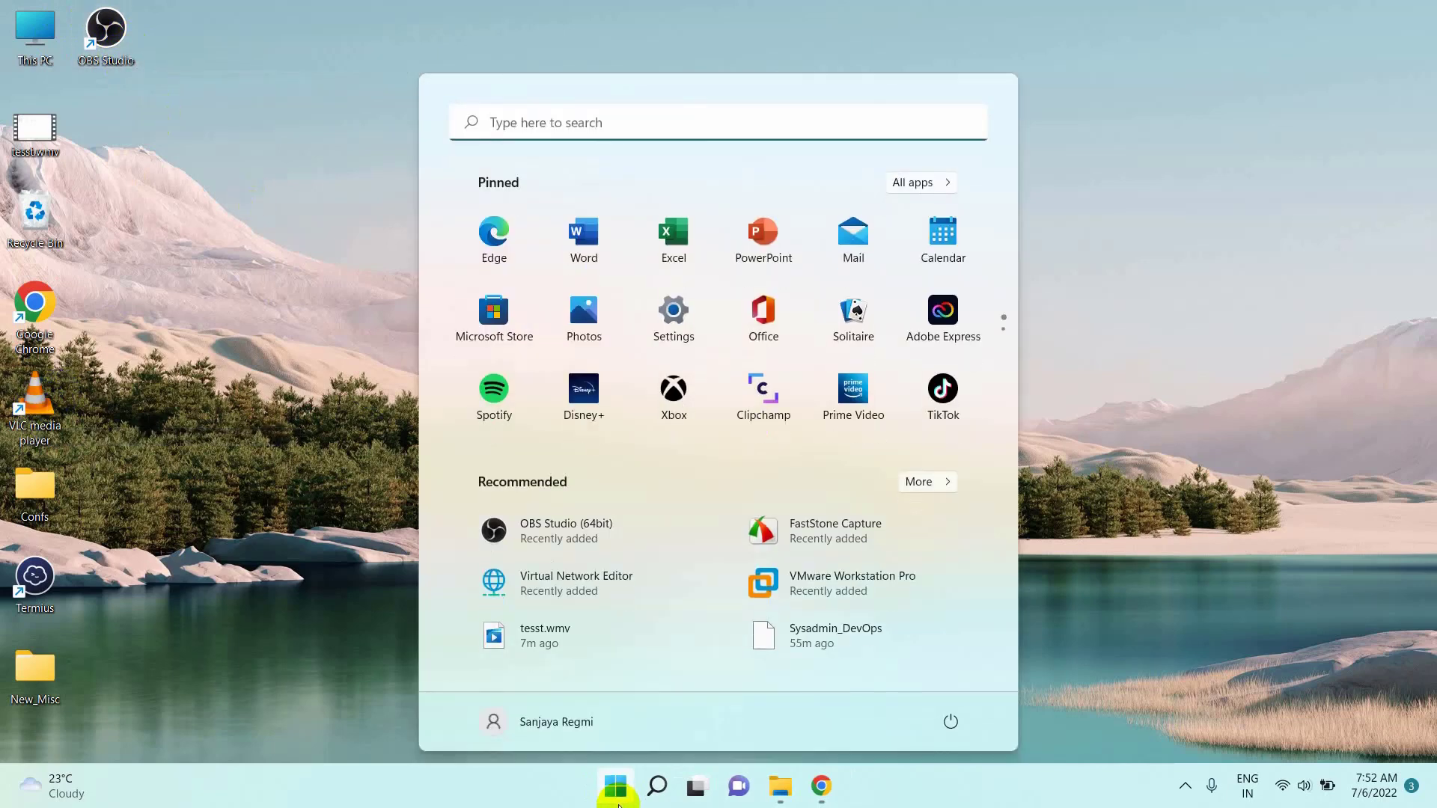
click(645, 129)
text(o)
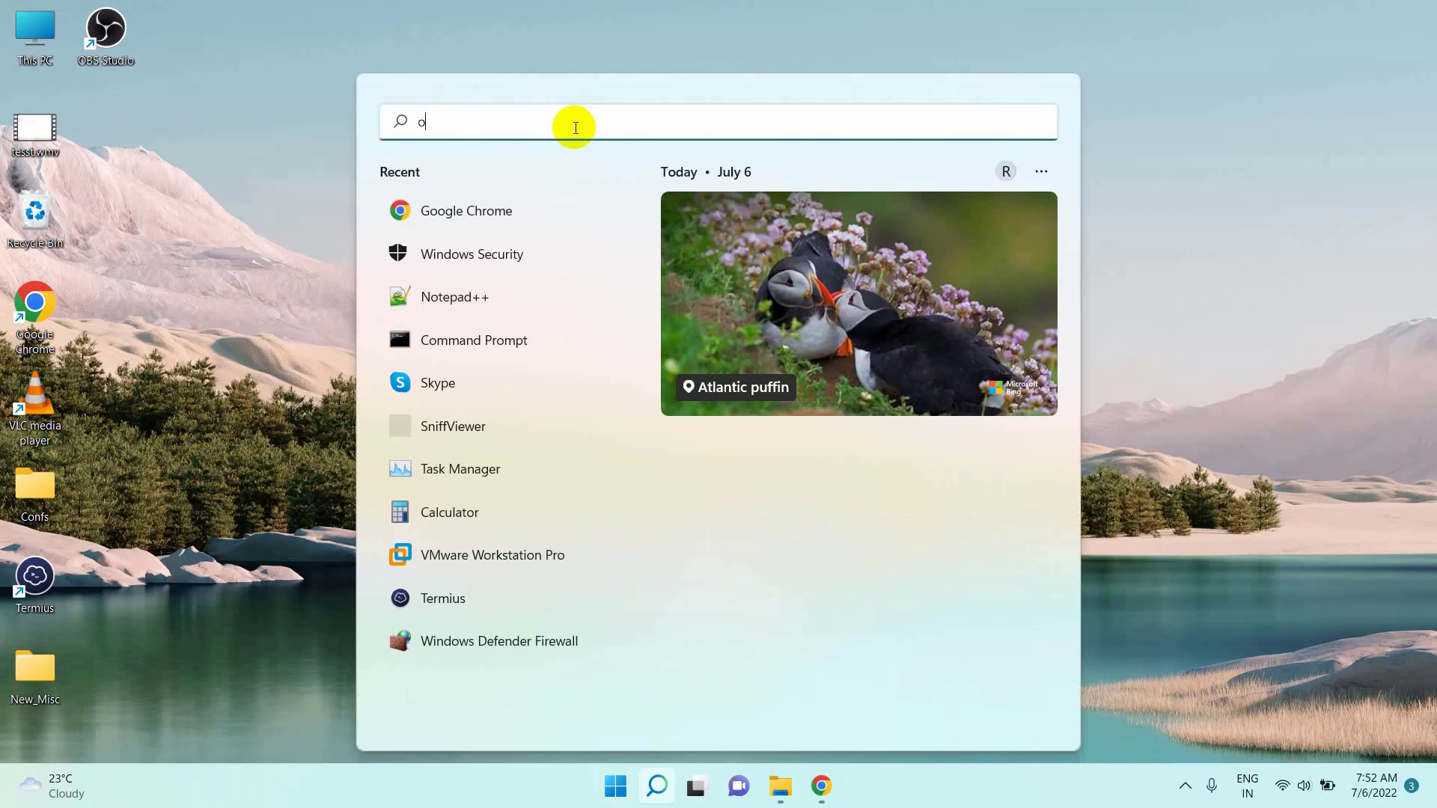
text(bs)
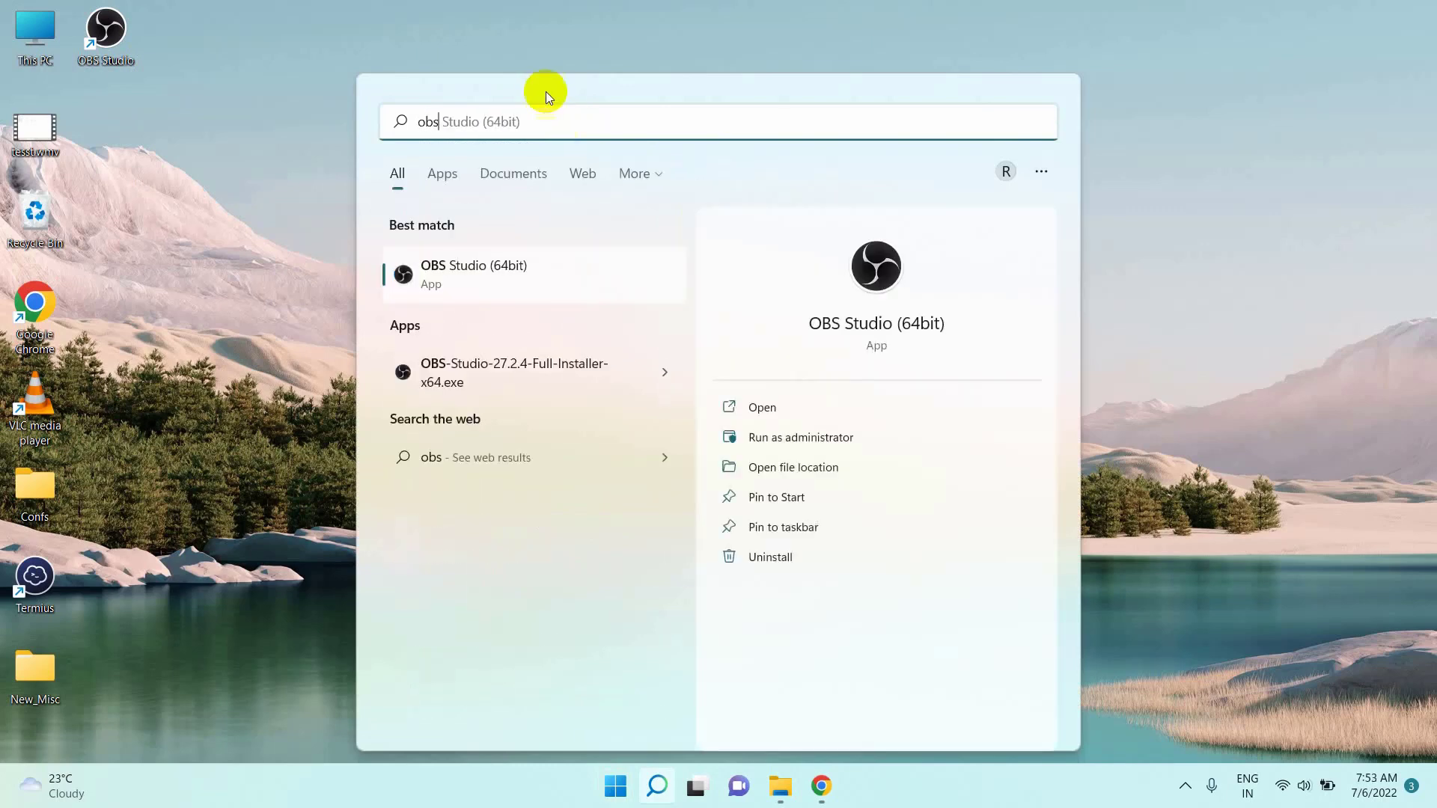
click(576, 287)
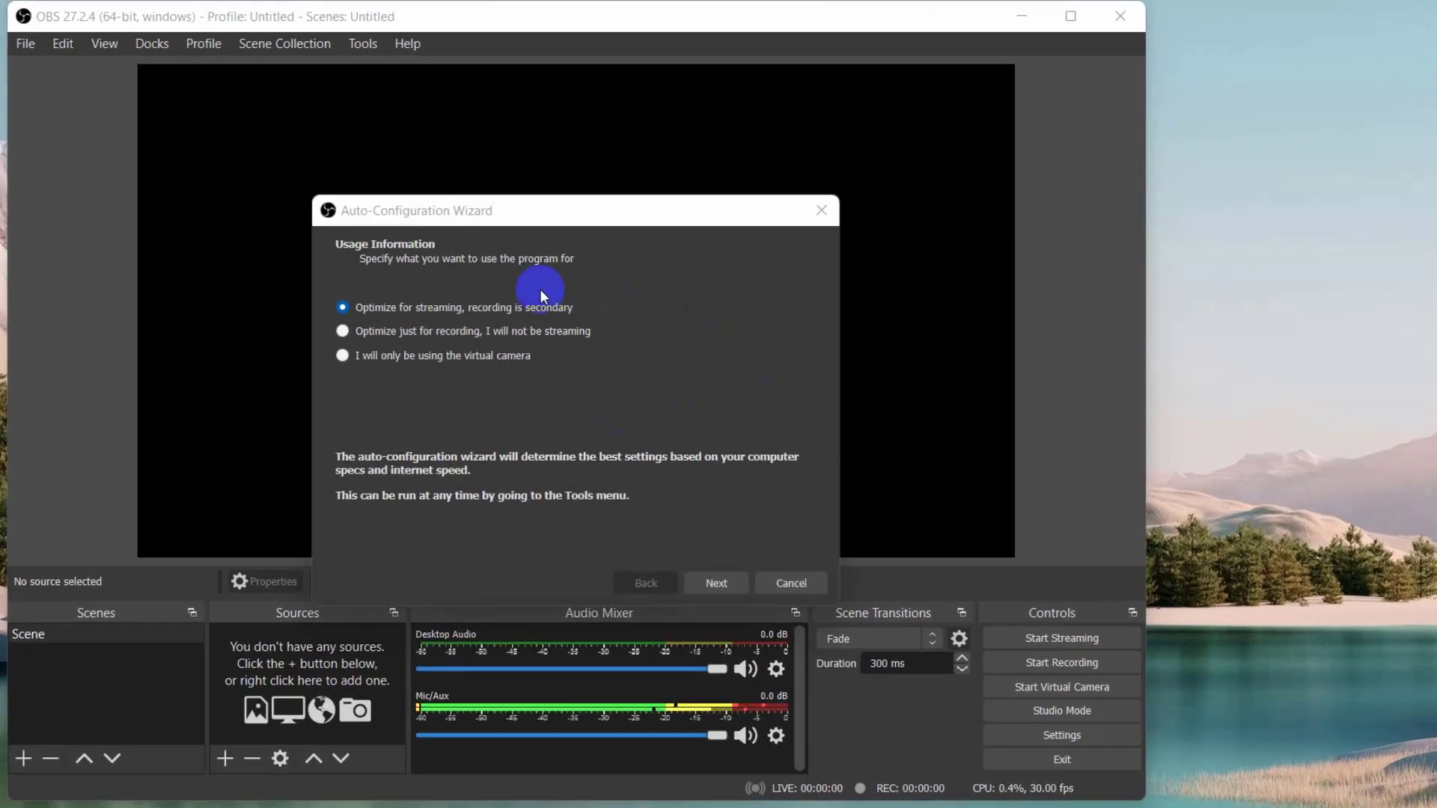
- Complete the auto-configuration optimized just for recording, keeping the current 1920x1080 canvas and the 60-preferred FPS option, and apply the suggested settings
click(1067, 19)
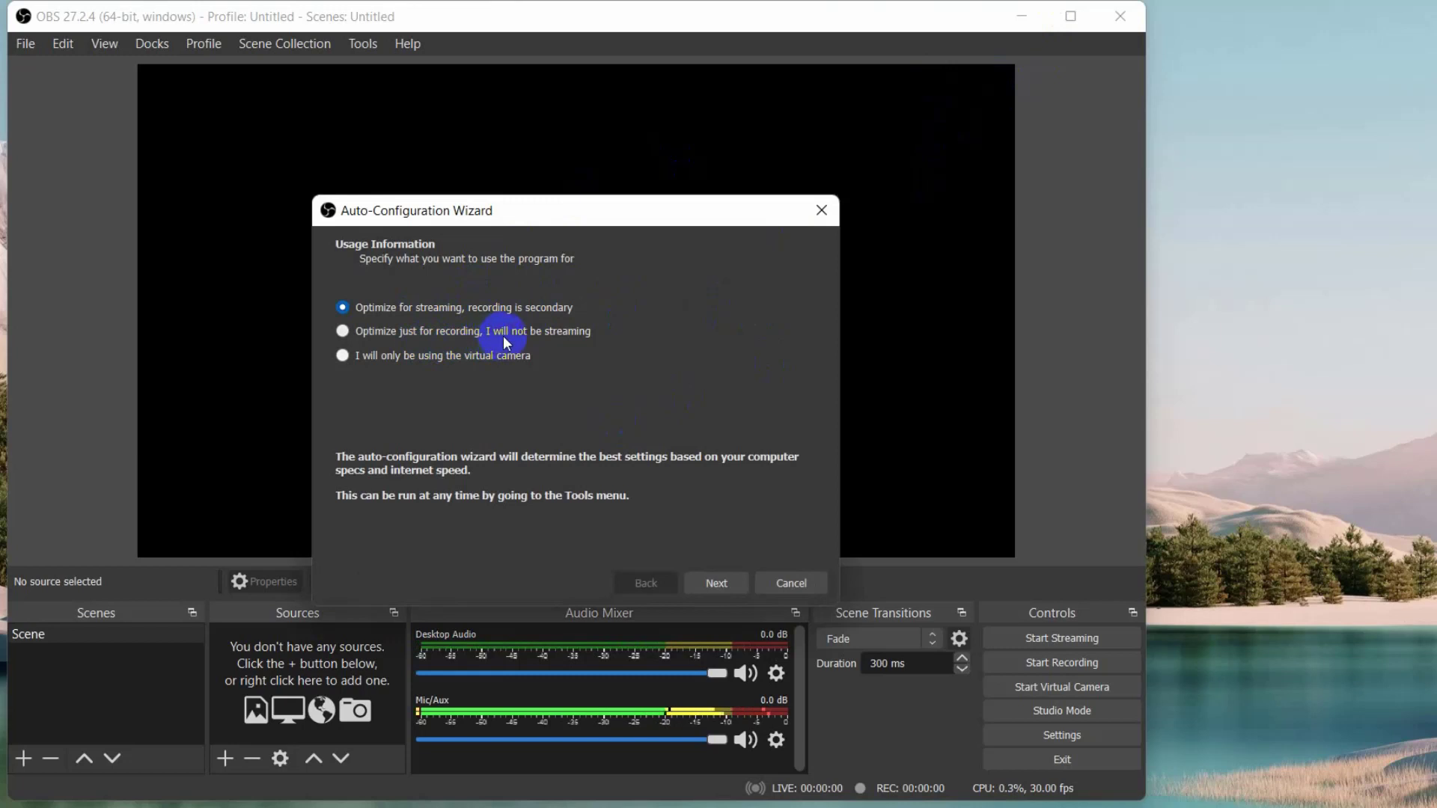
click(349, 332)
click(728, 582)
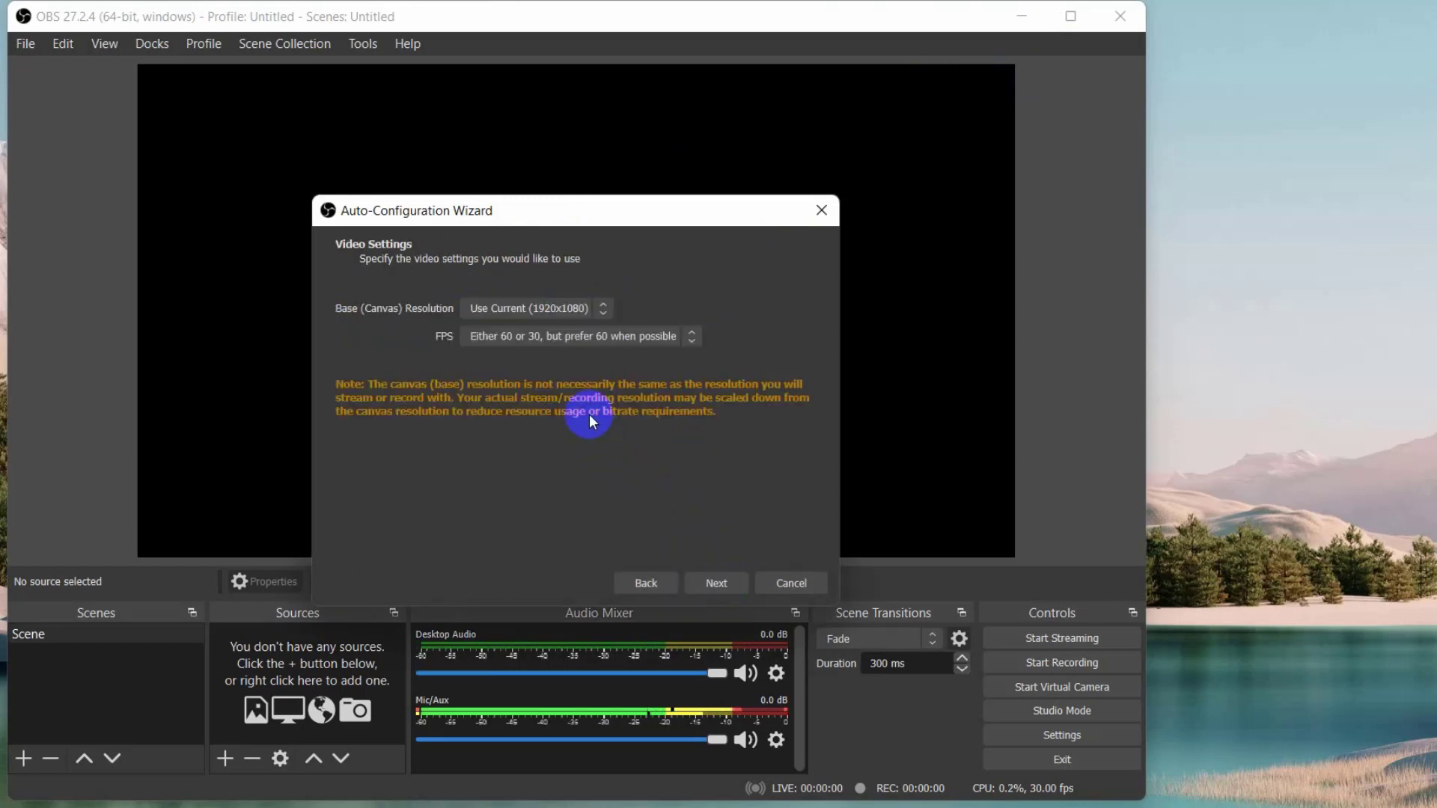
click(603, 310)
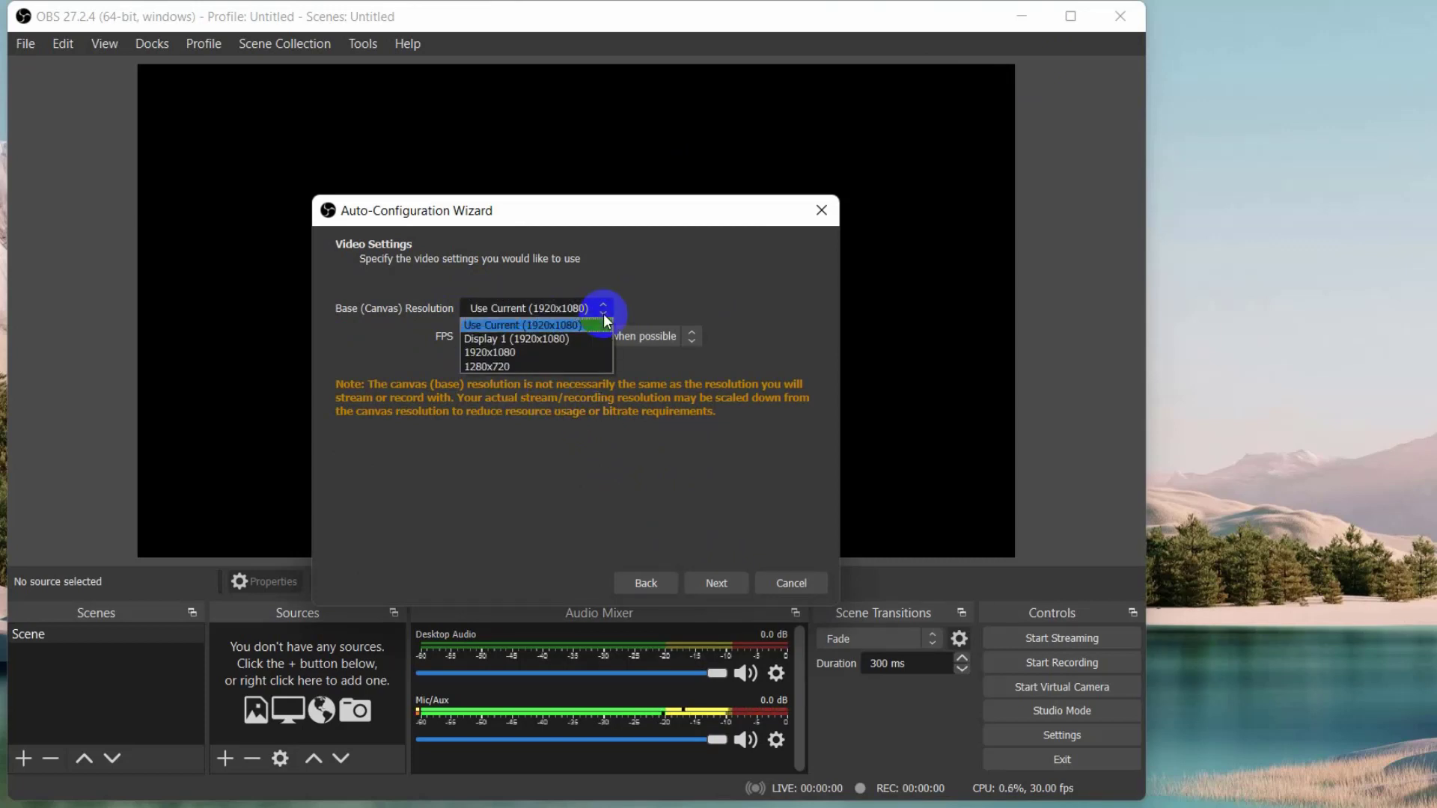
click(603, 314)
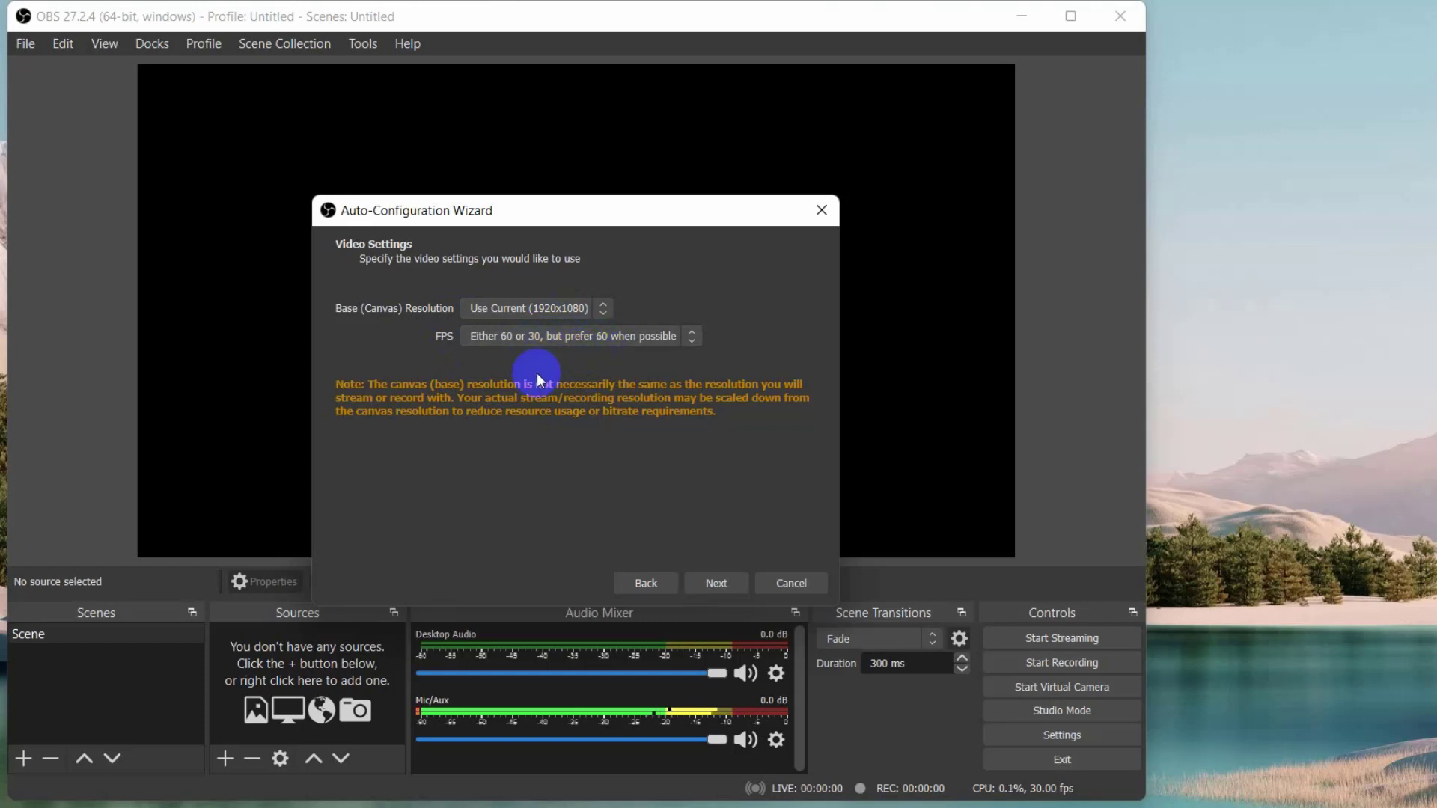
click(730, 585)
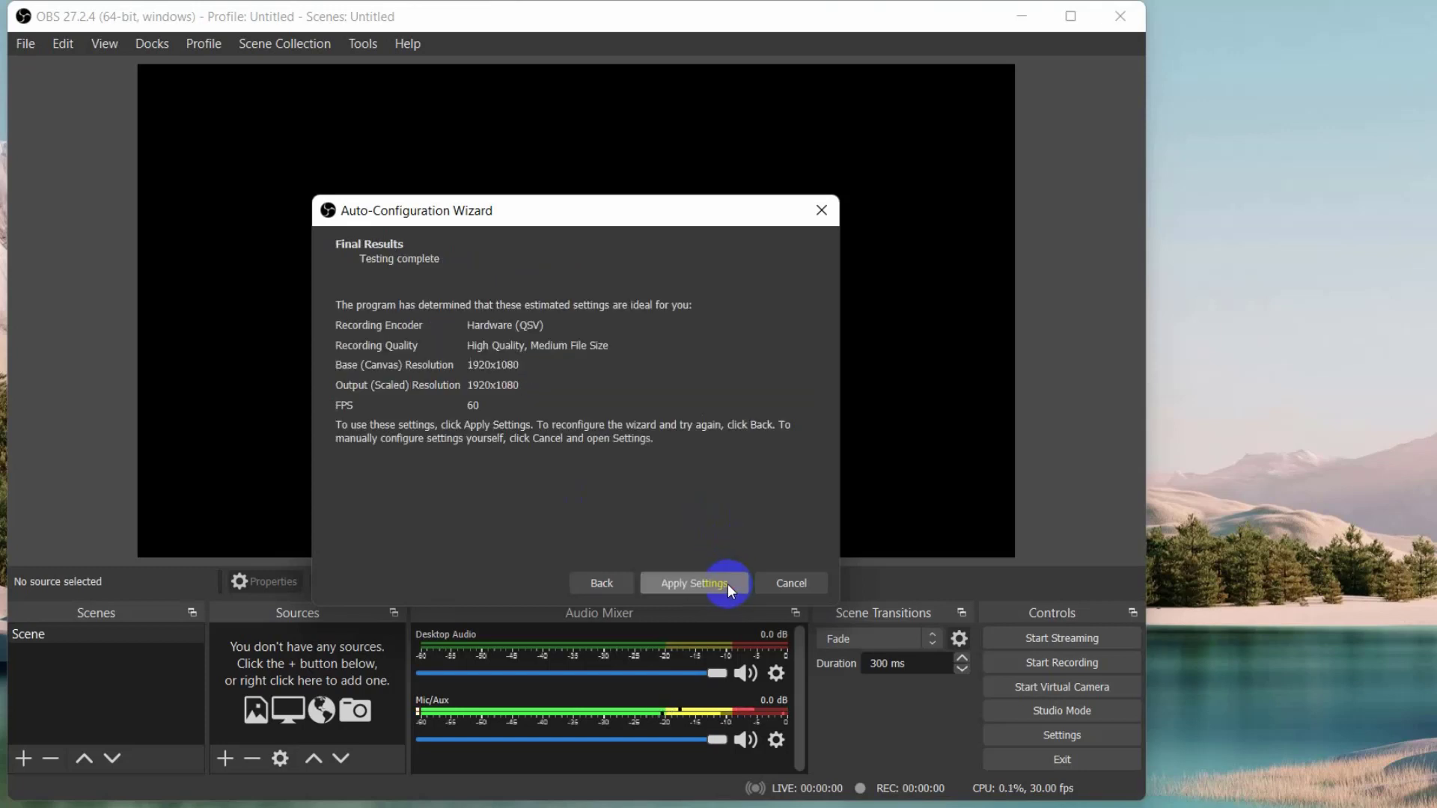
click(716, 585)
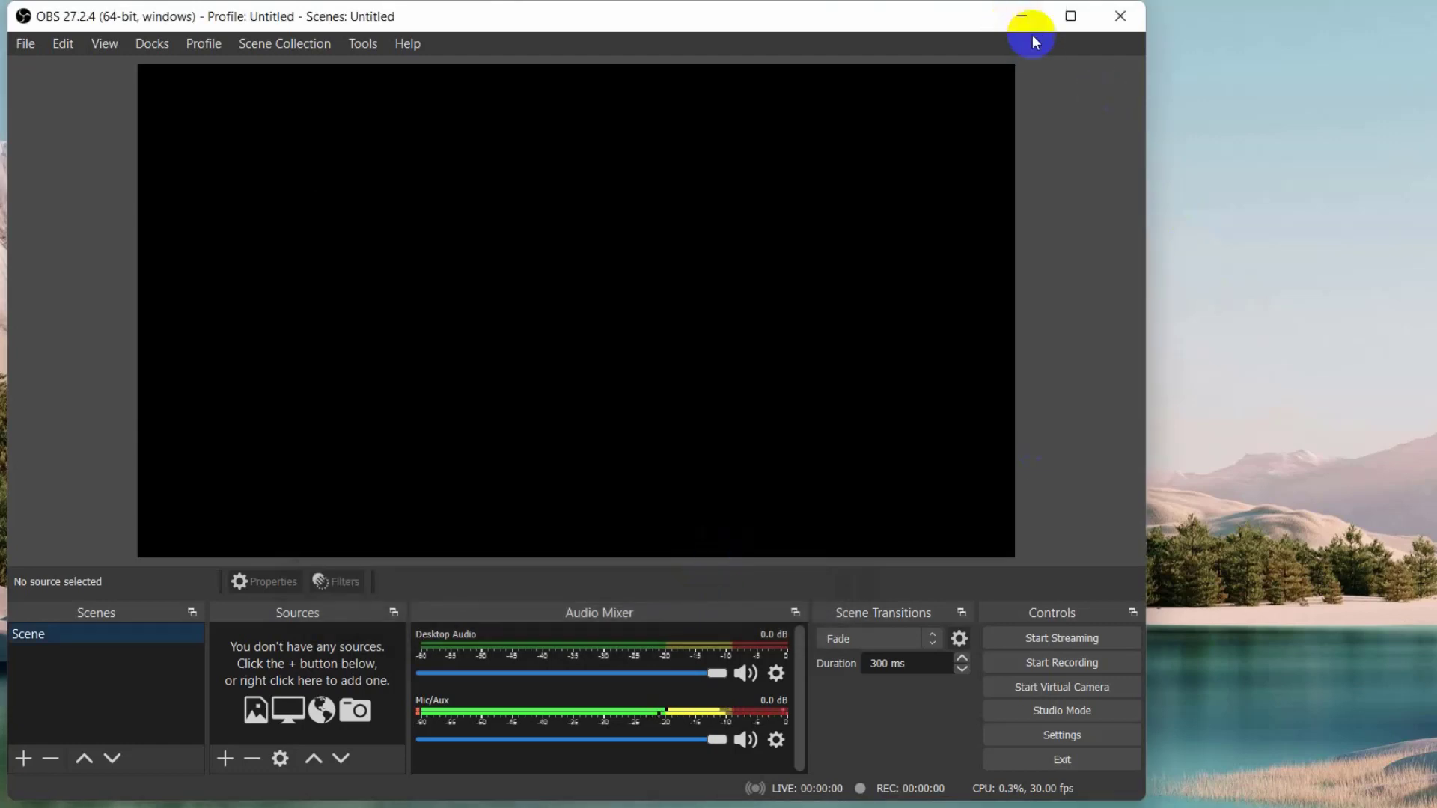
- Maximize the OBS window and set the recording format to mp4 in the output settings
click(1070, 18)
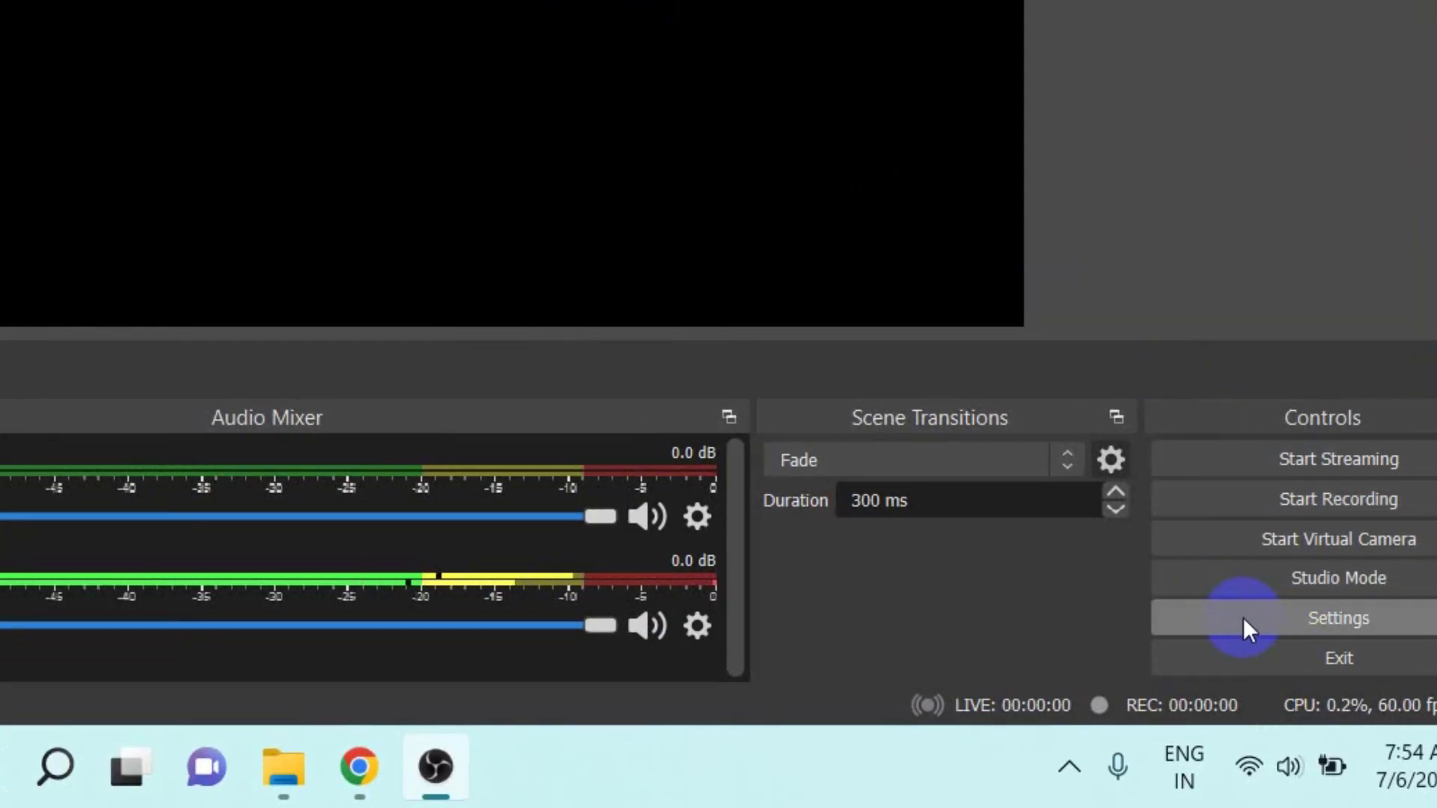
click(1242, 616)
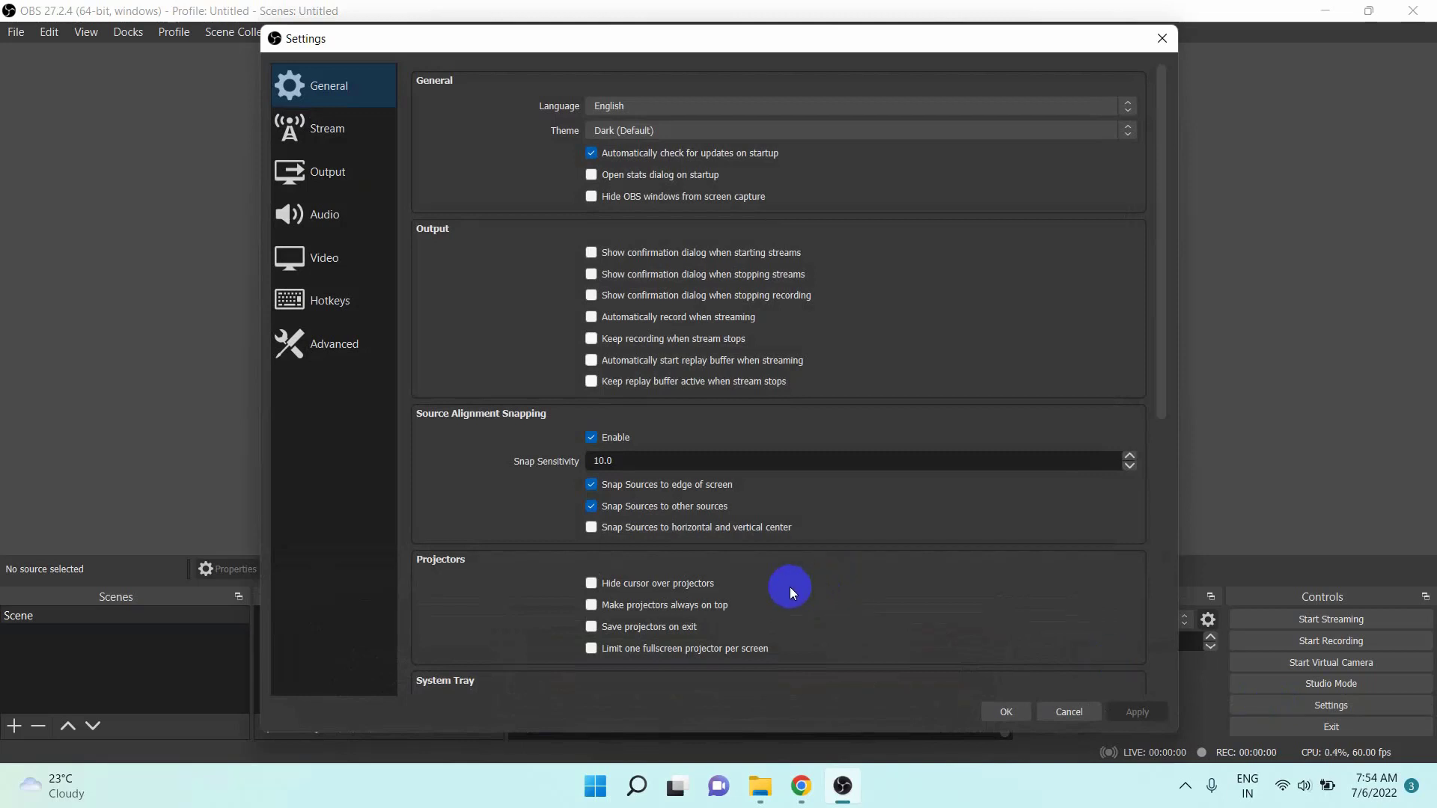
click(358, 178)
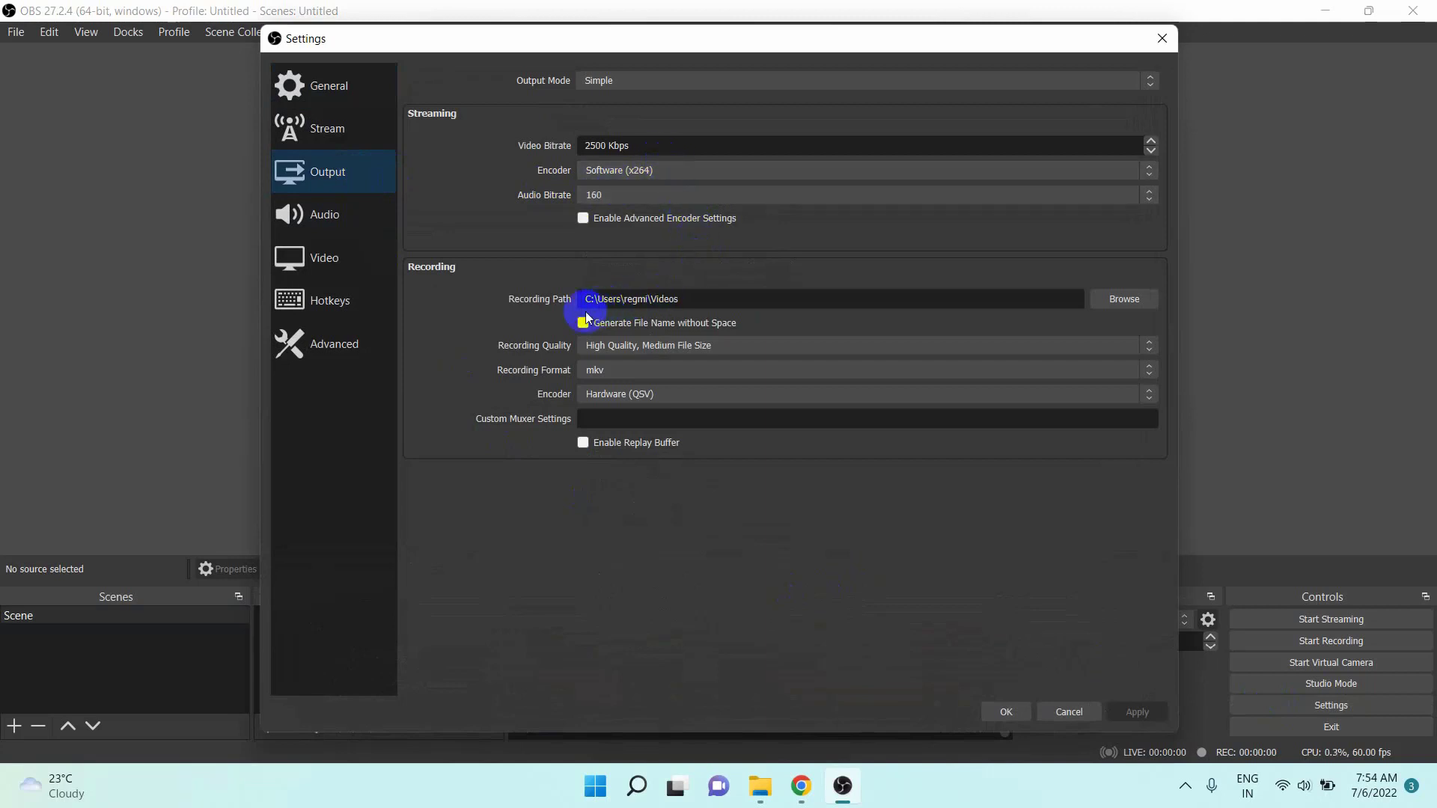
drag(689, 299, 581, 299)
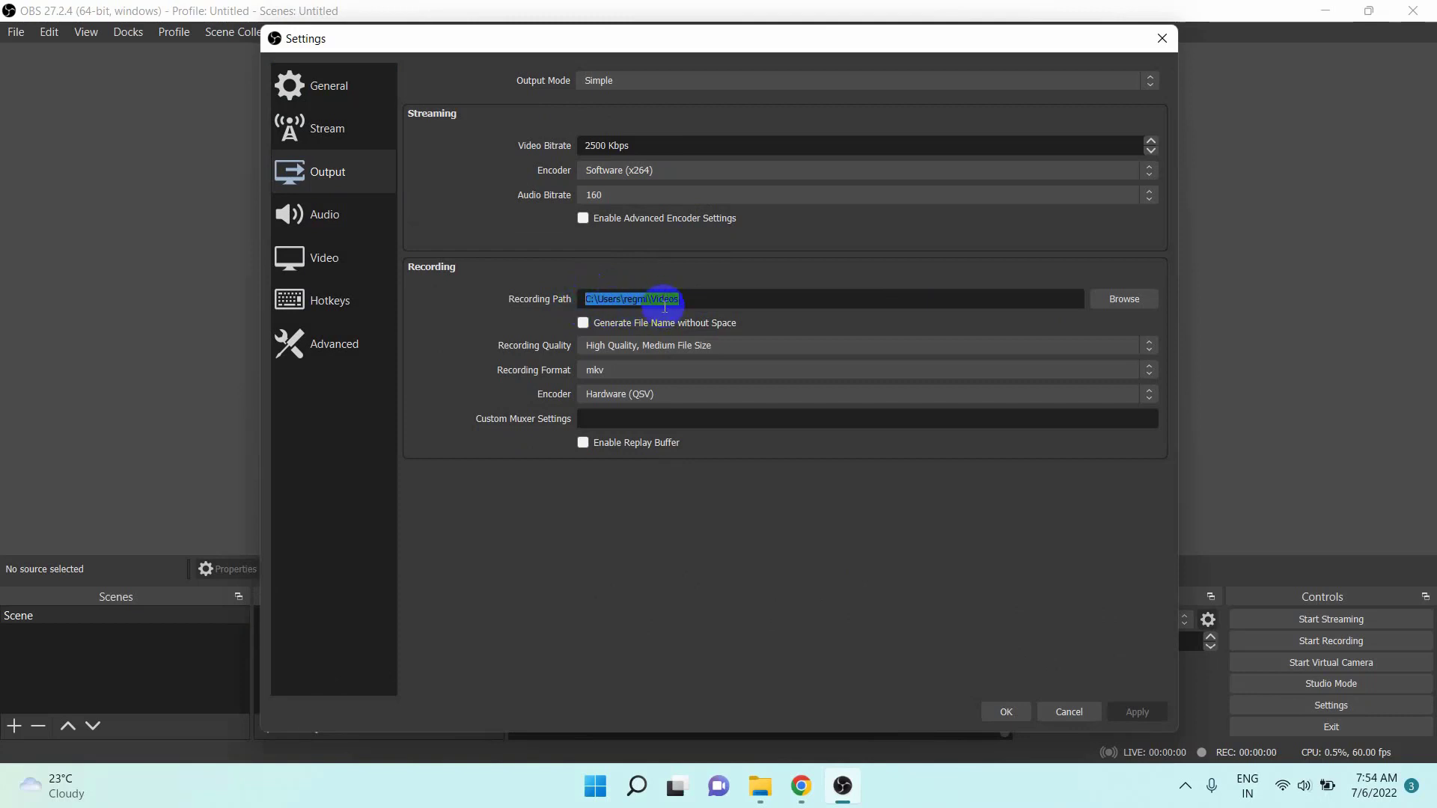
click(711, 299)
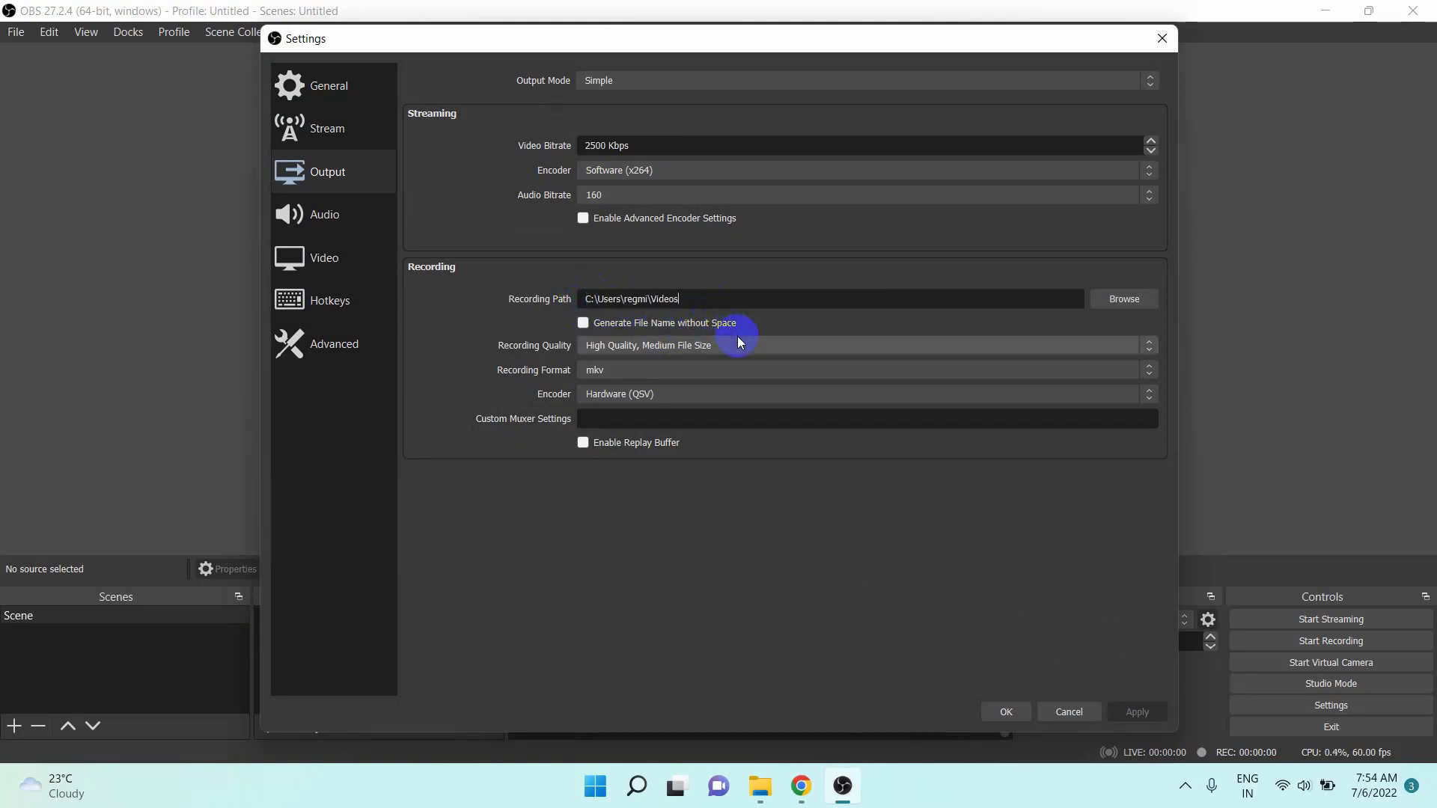
click(641, 370)
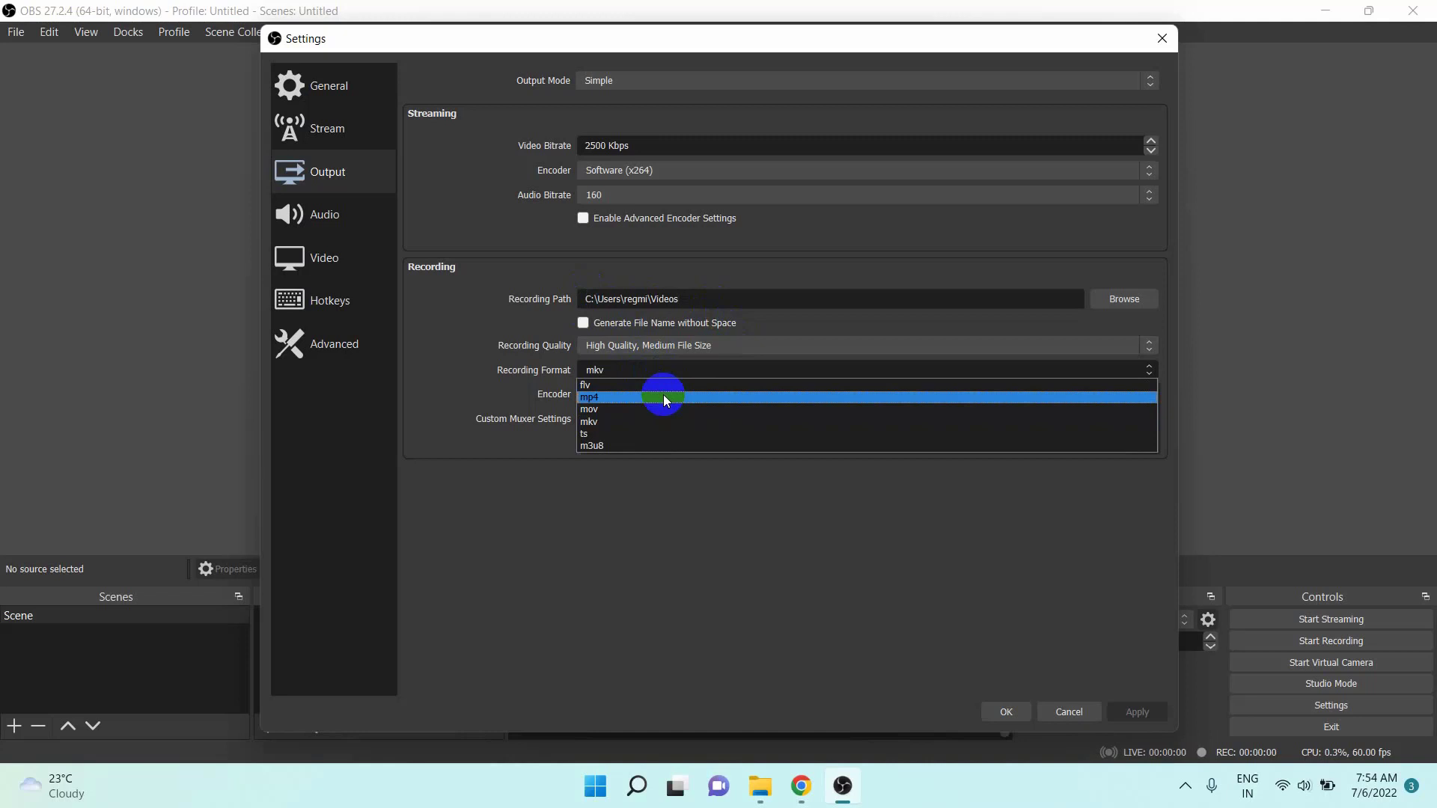
click(665, 397)
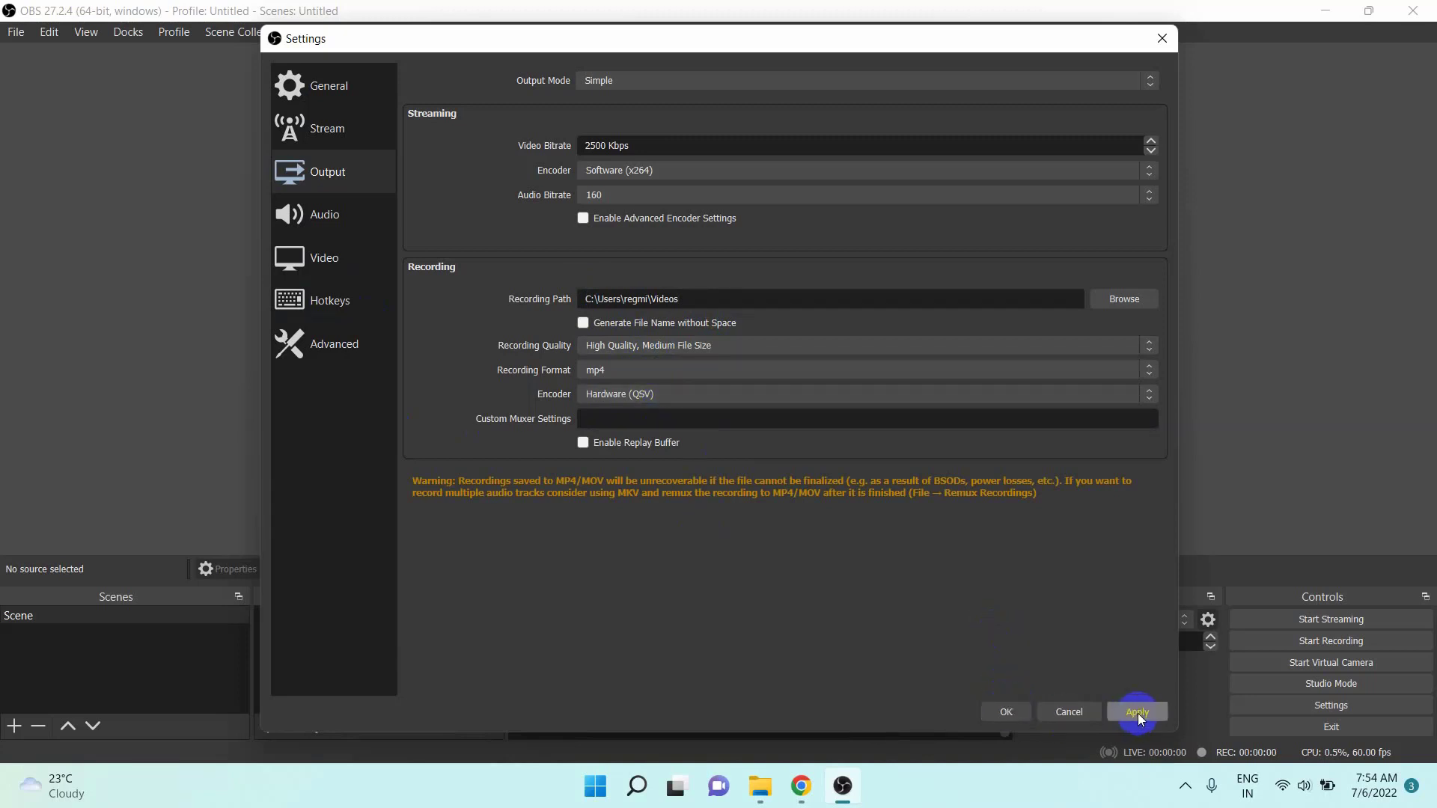
- Review the audio and general settings, then accept and close the settings dialog
click(320, 217)
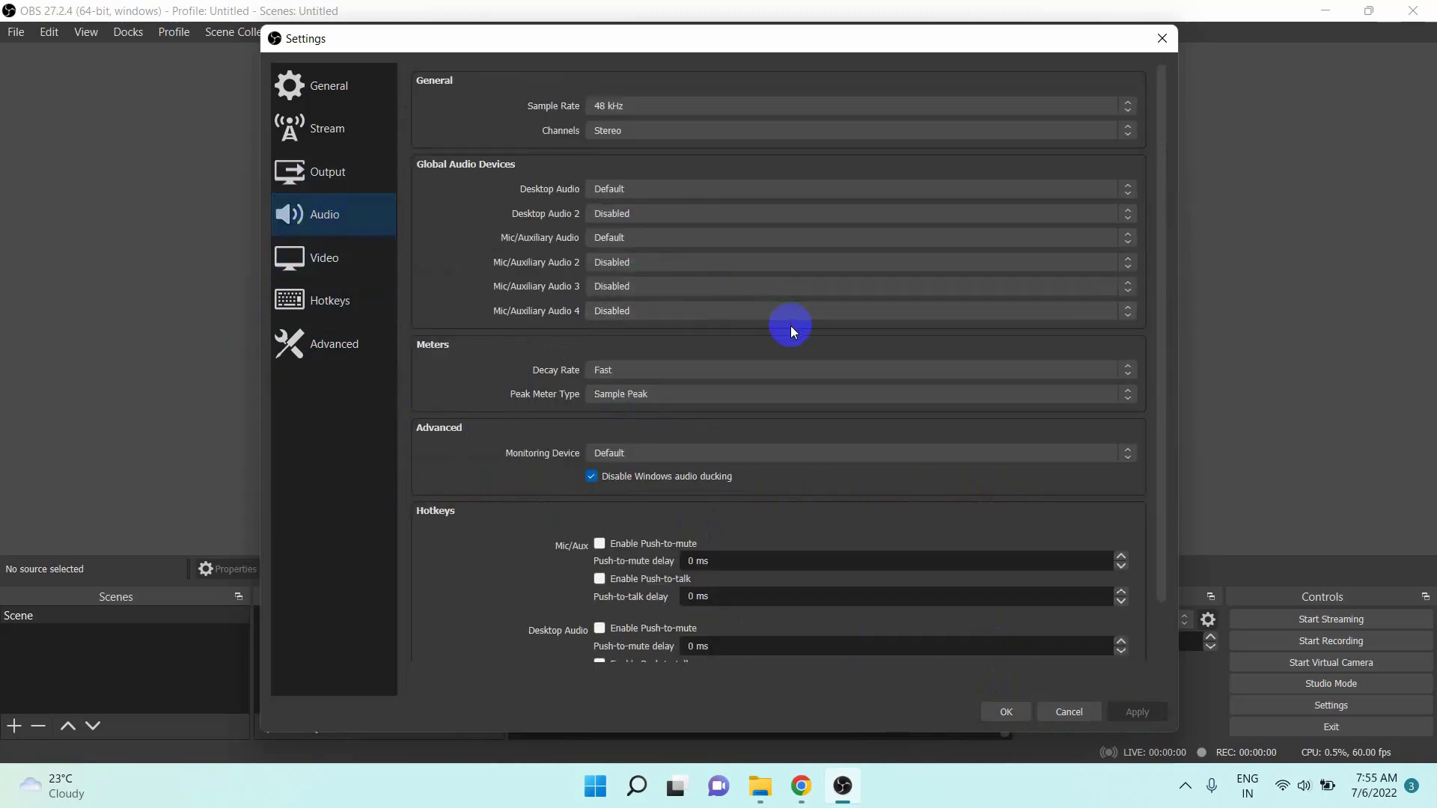
scroll(790, 326, down, 1)
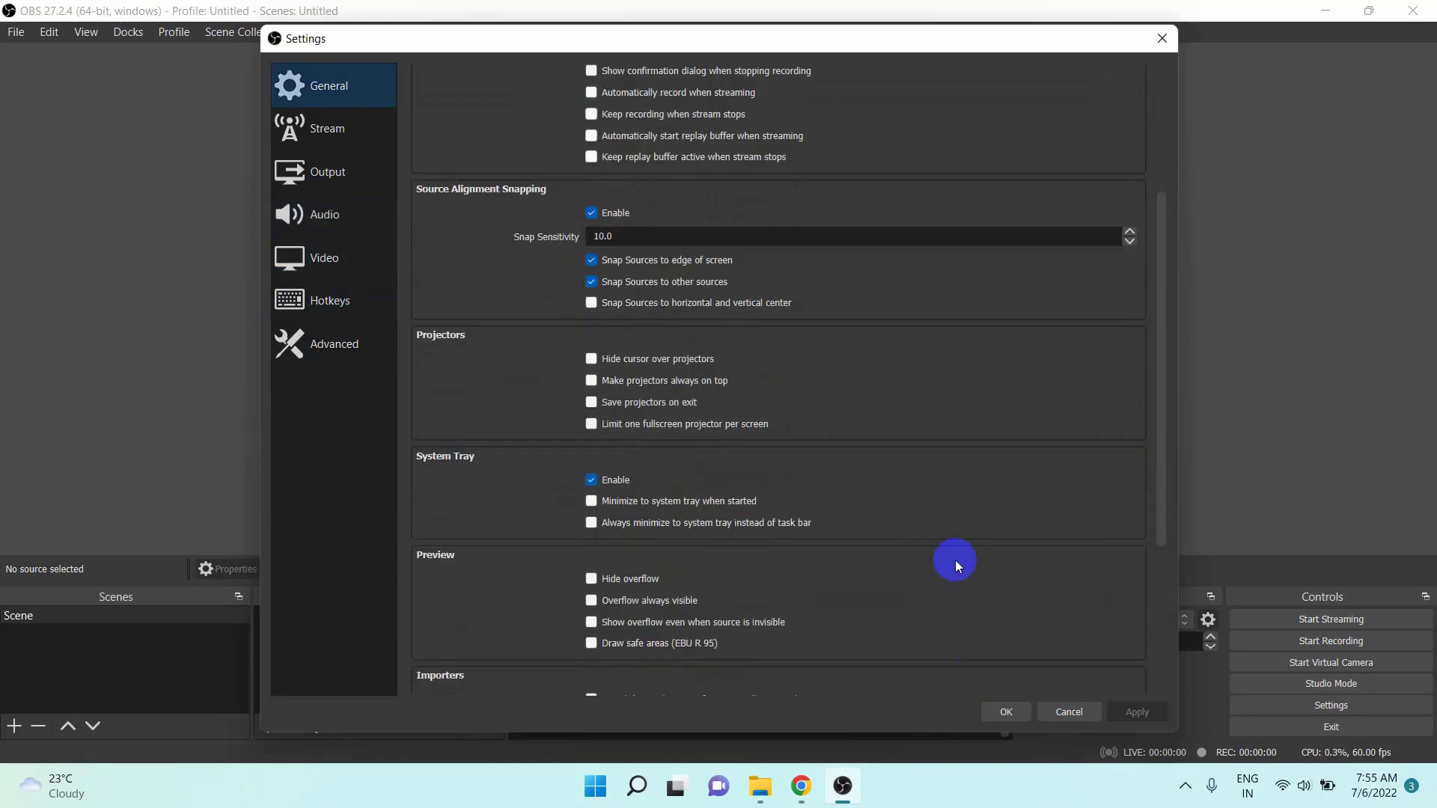
scroll(955, 560, down, 3)
click(1006, 713)
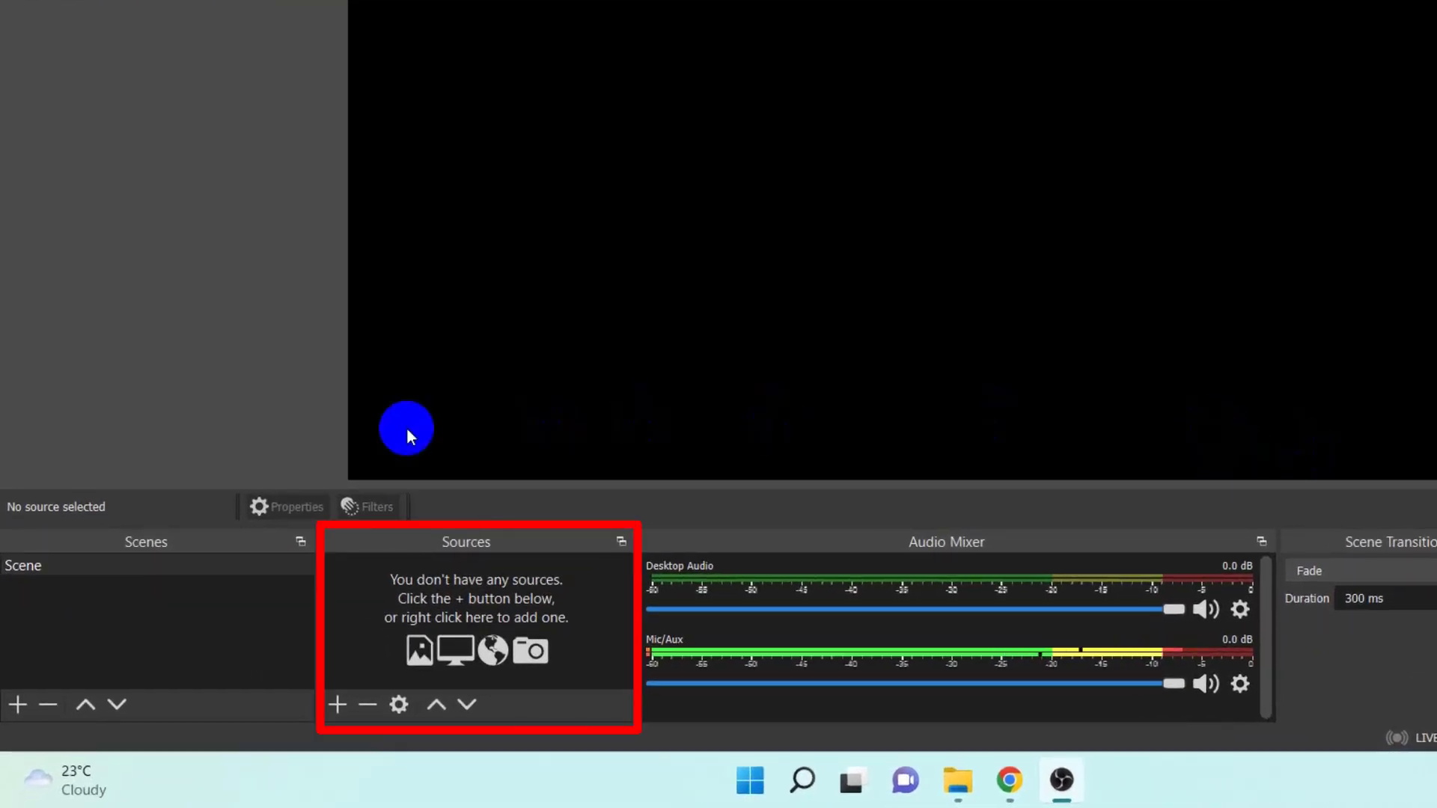
- Add a new visible Display Capture source for Display 1 (1920x1080, Primary Monitor) with automatic capture method and cursor capture enabled
click(343, 701)
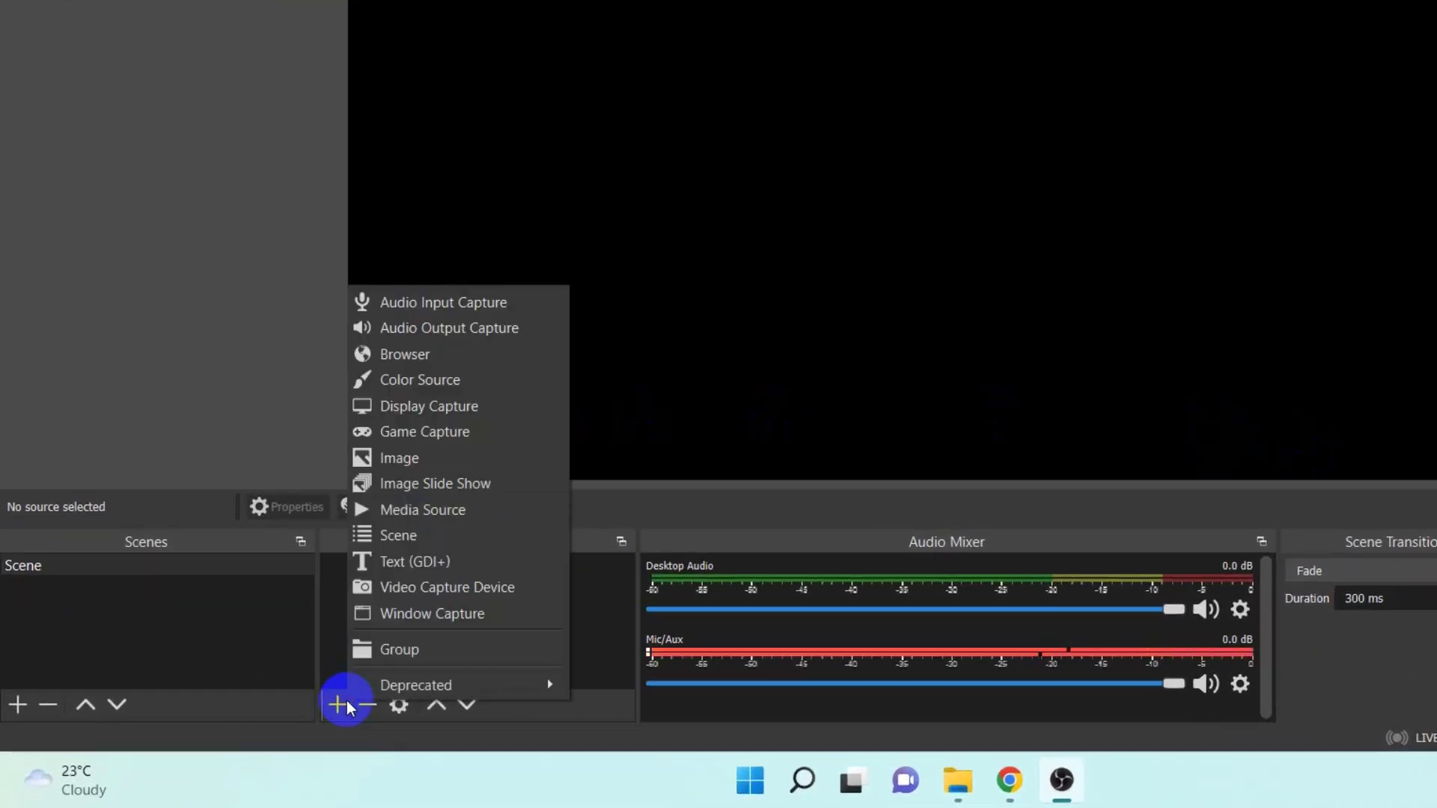
click(486, 413)
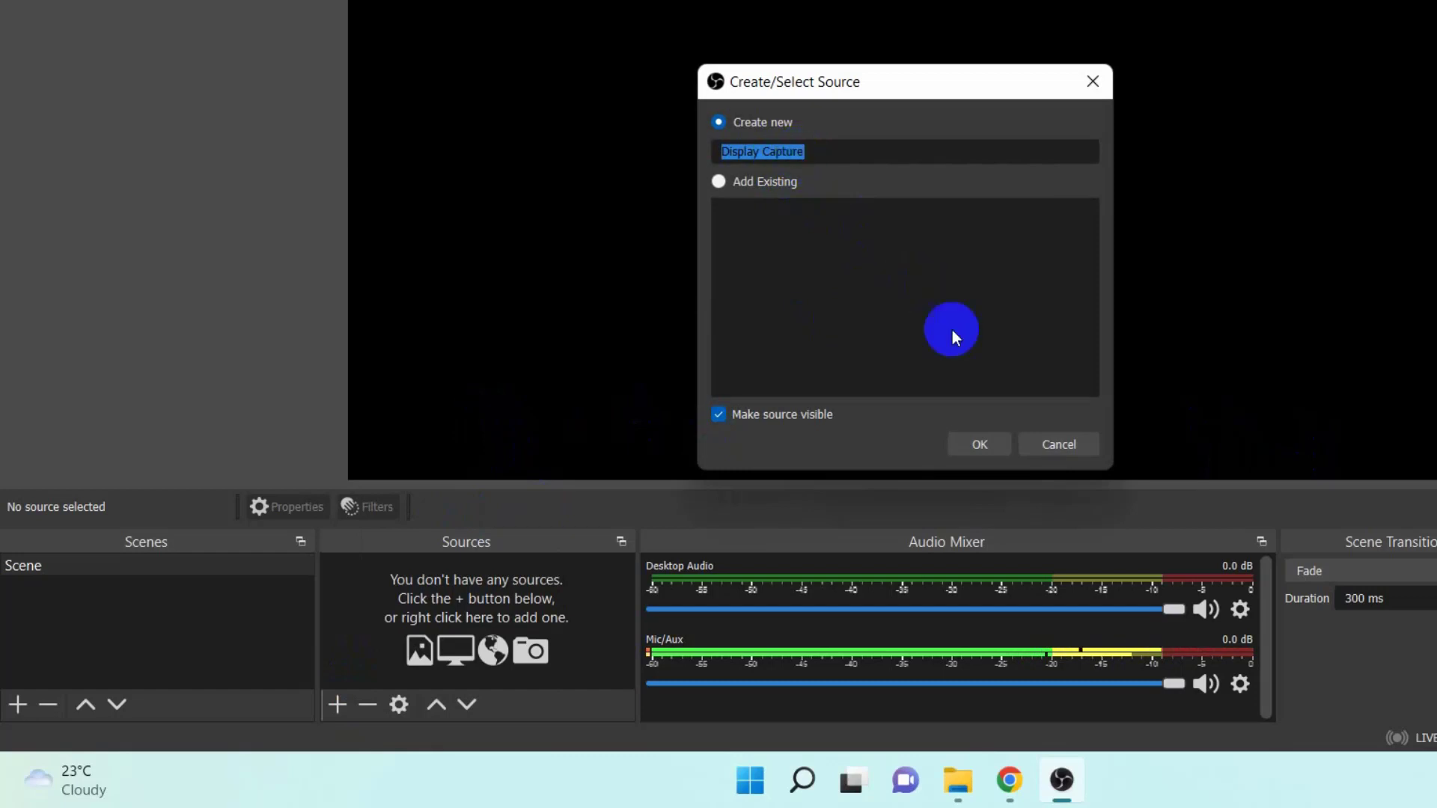
click(973, 443)
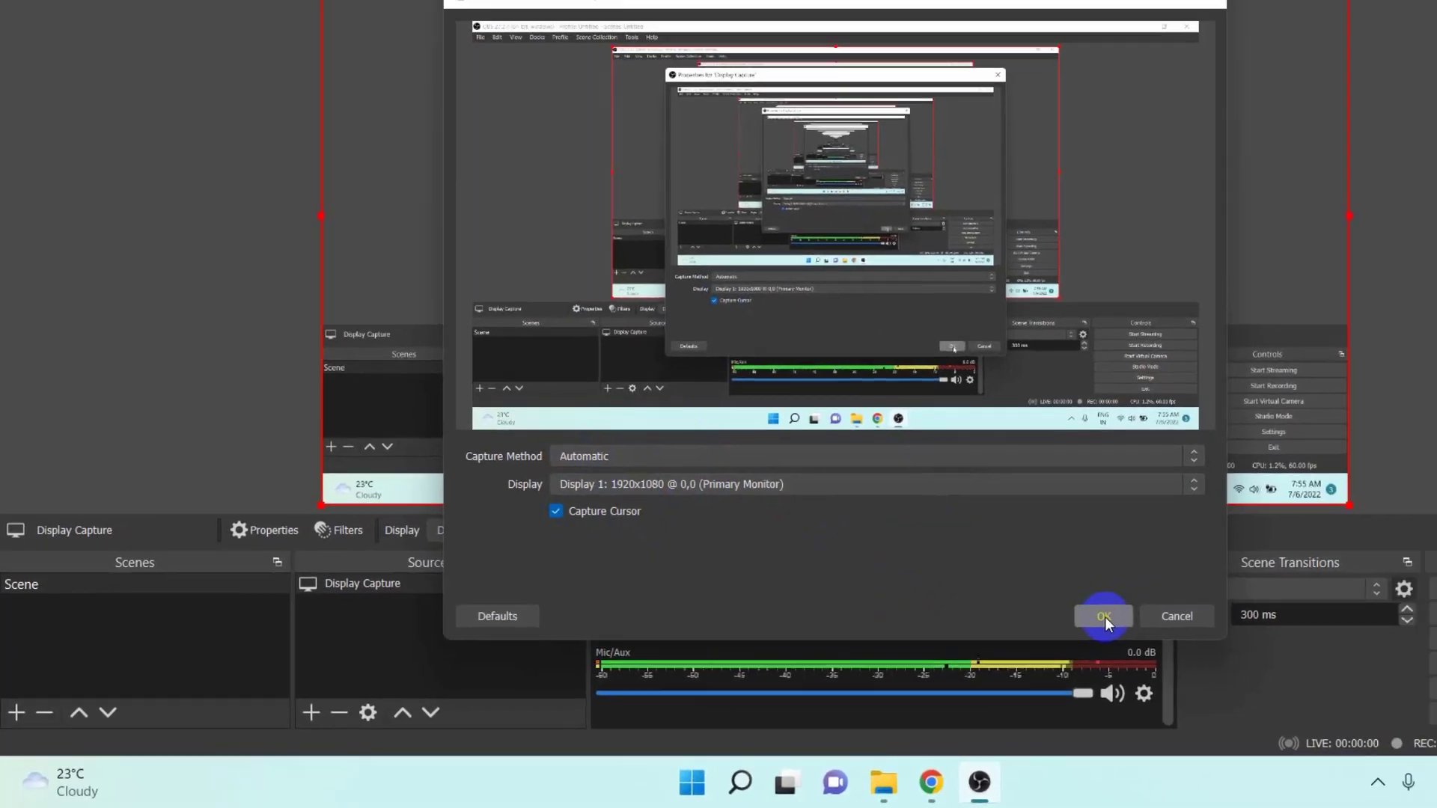
click(1197, 600)
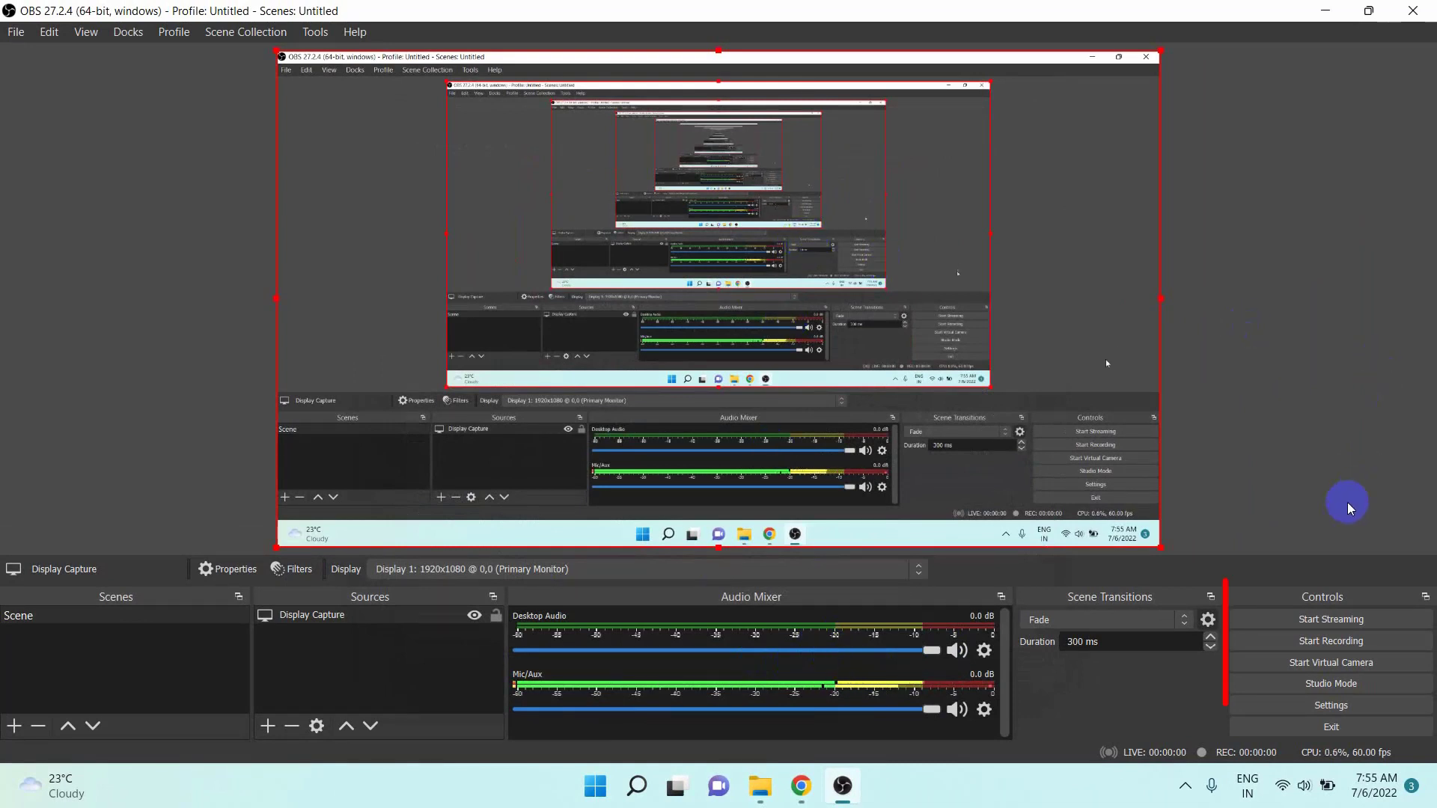
- Start recording the screen, minimize the OBS window and refresh the Windows desktop
click(1277, 642)
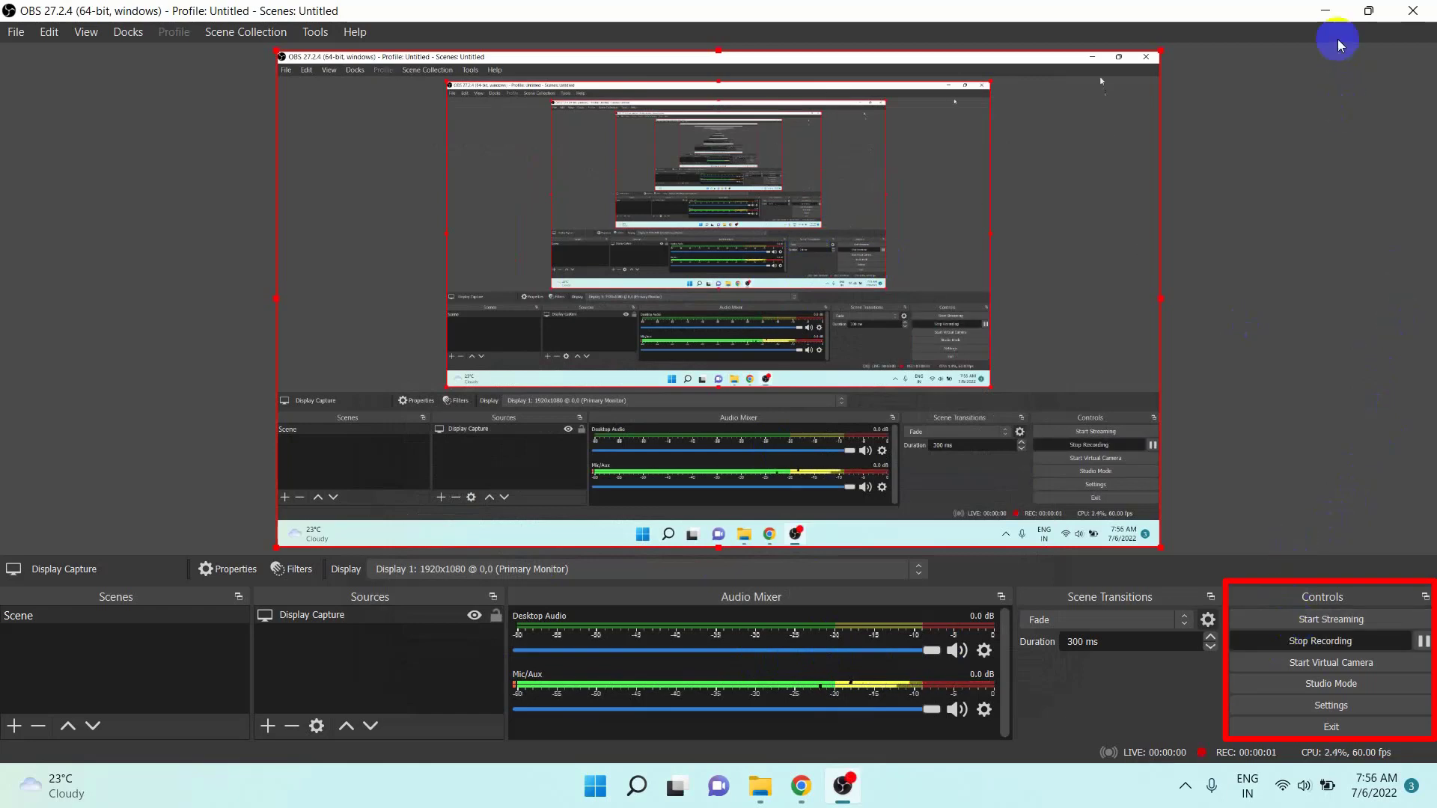
click(1324, 10)
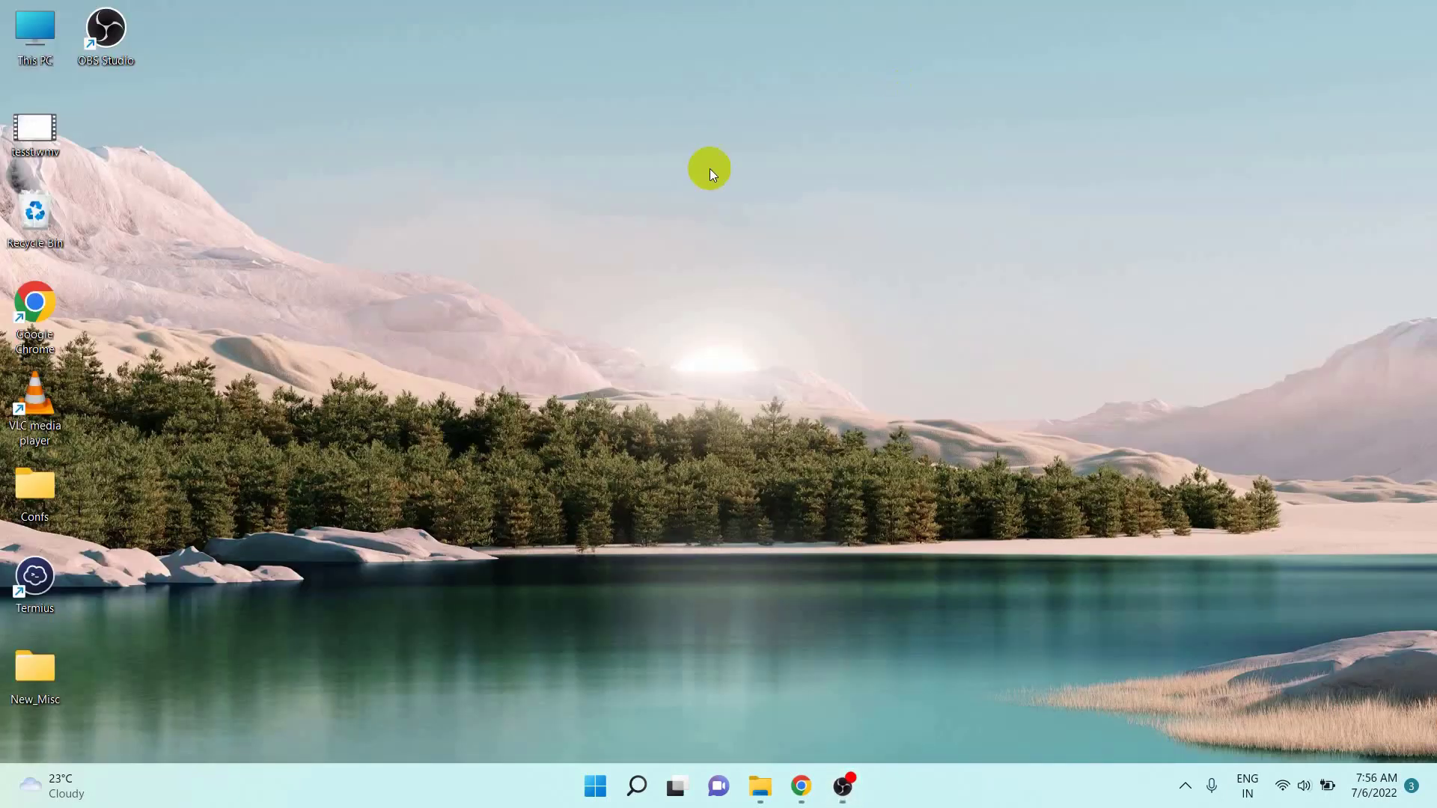
right_click(569, 145)
click(609, 224)
- Launch Notepad through the Windows Run dialog and write "This is my first capture from obs studio :-)" in the blank document
key(super+r)
text(n)
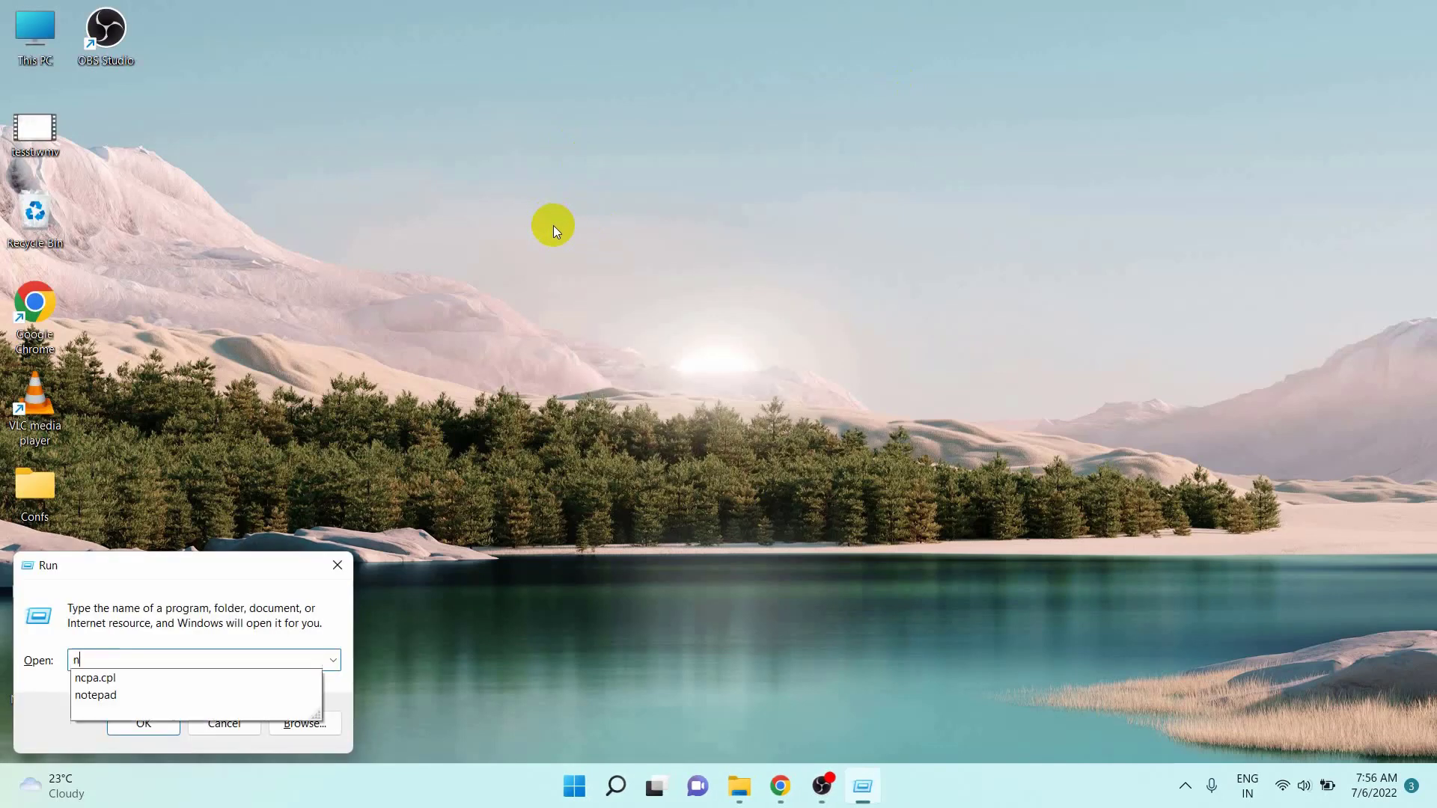
text(otepad)
key(Return)
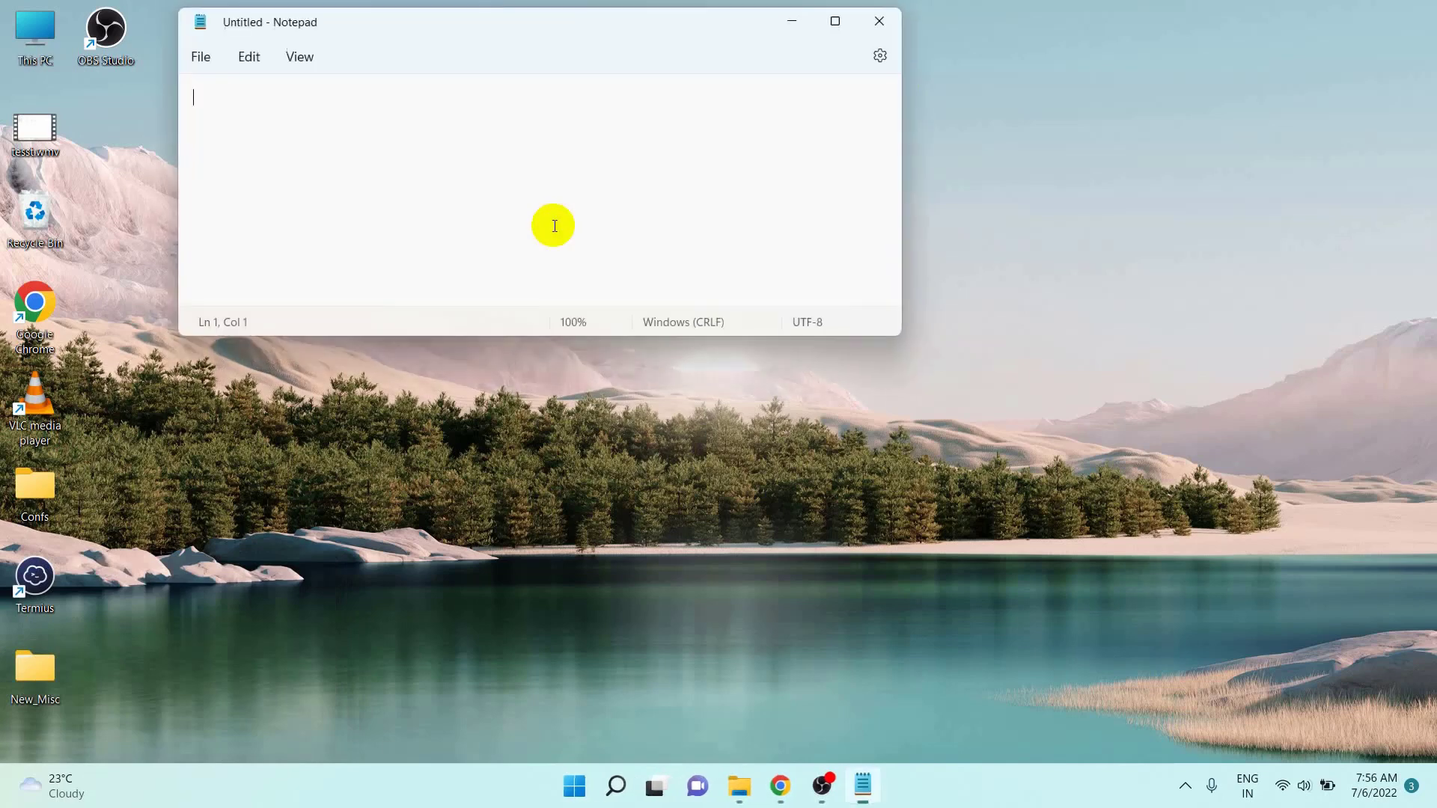
text(This is my )
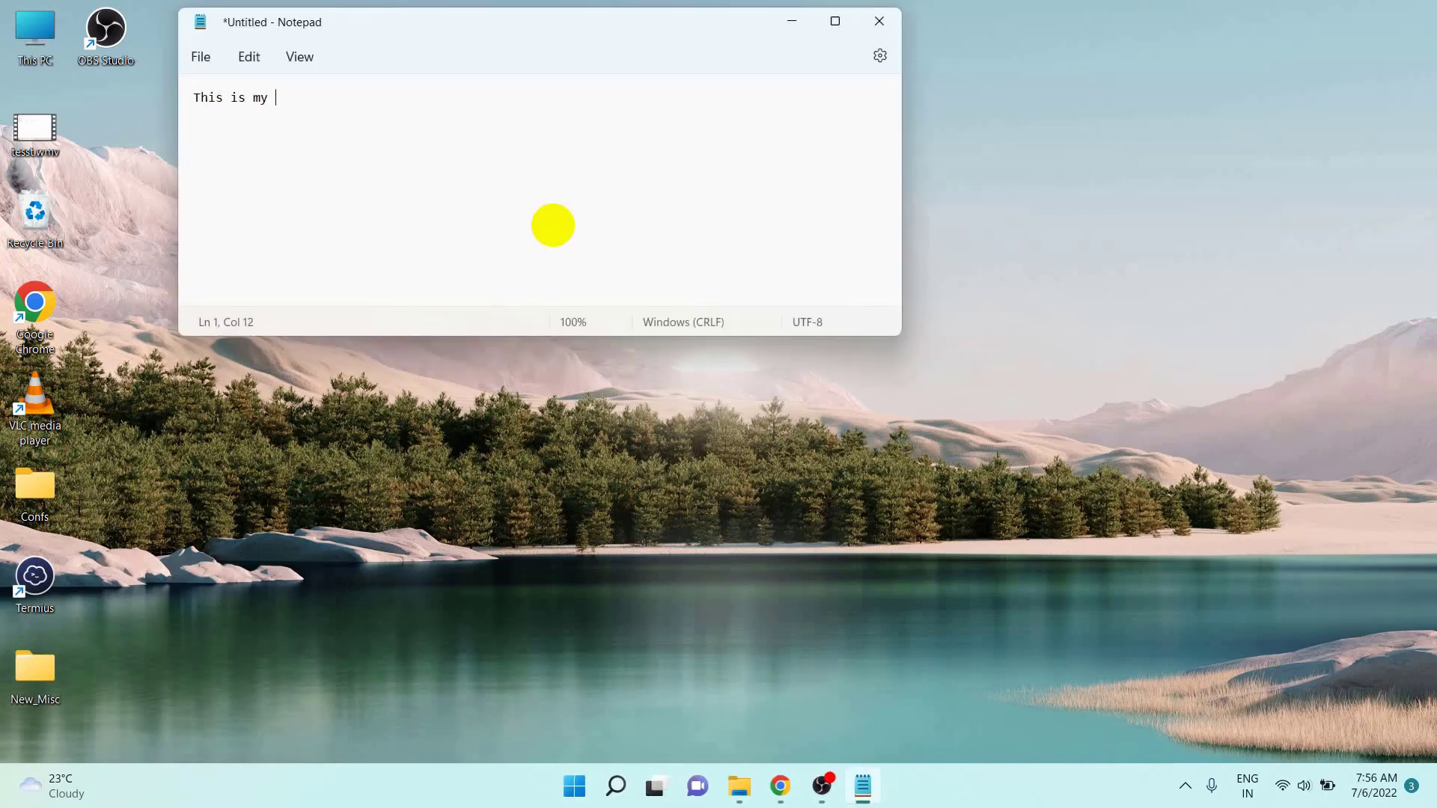
text(first capture from obs studio )
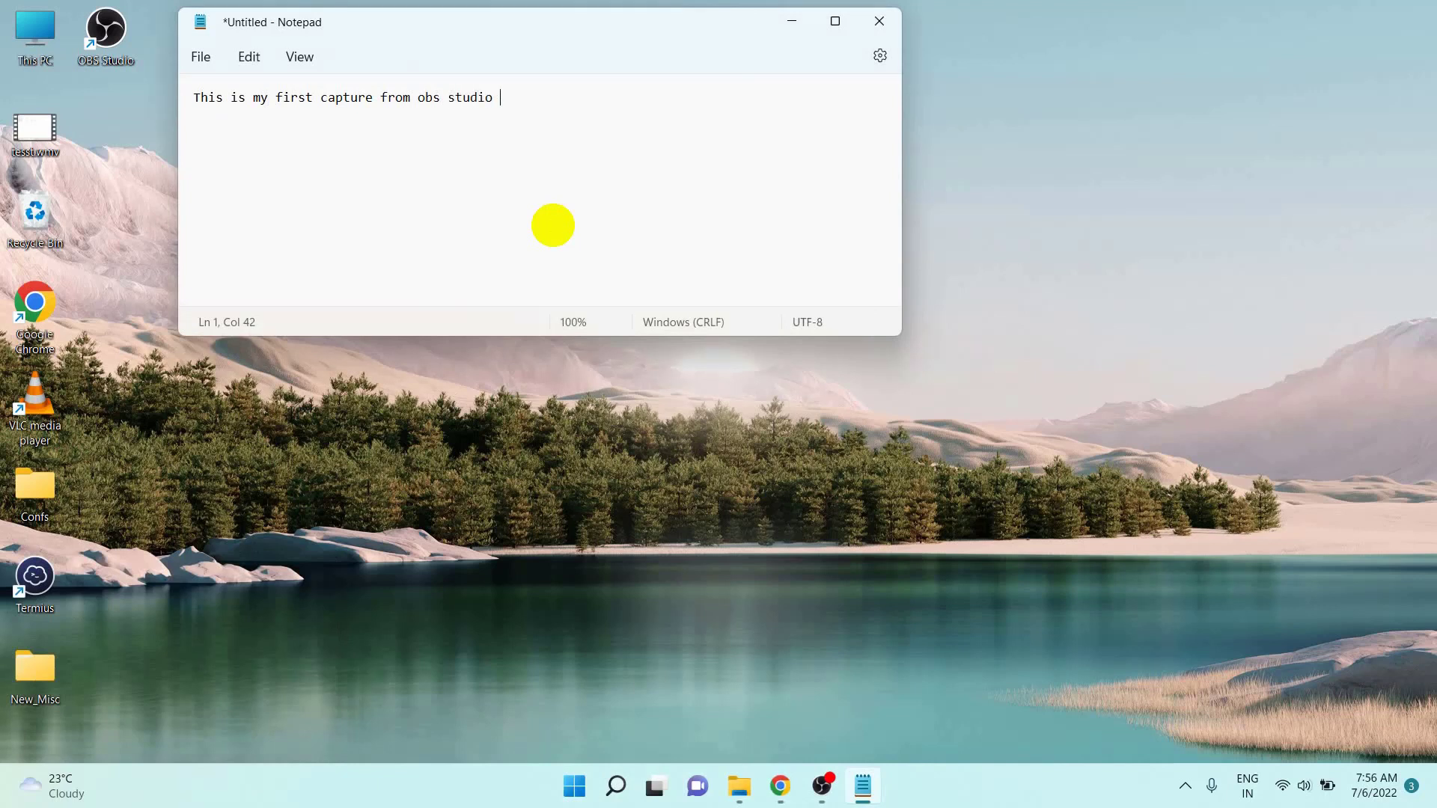
text(:-))
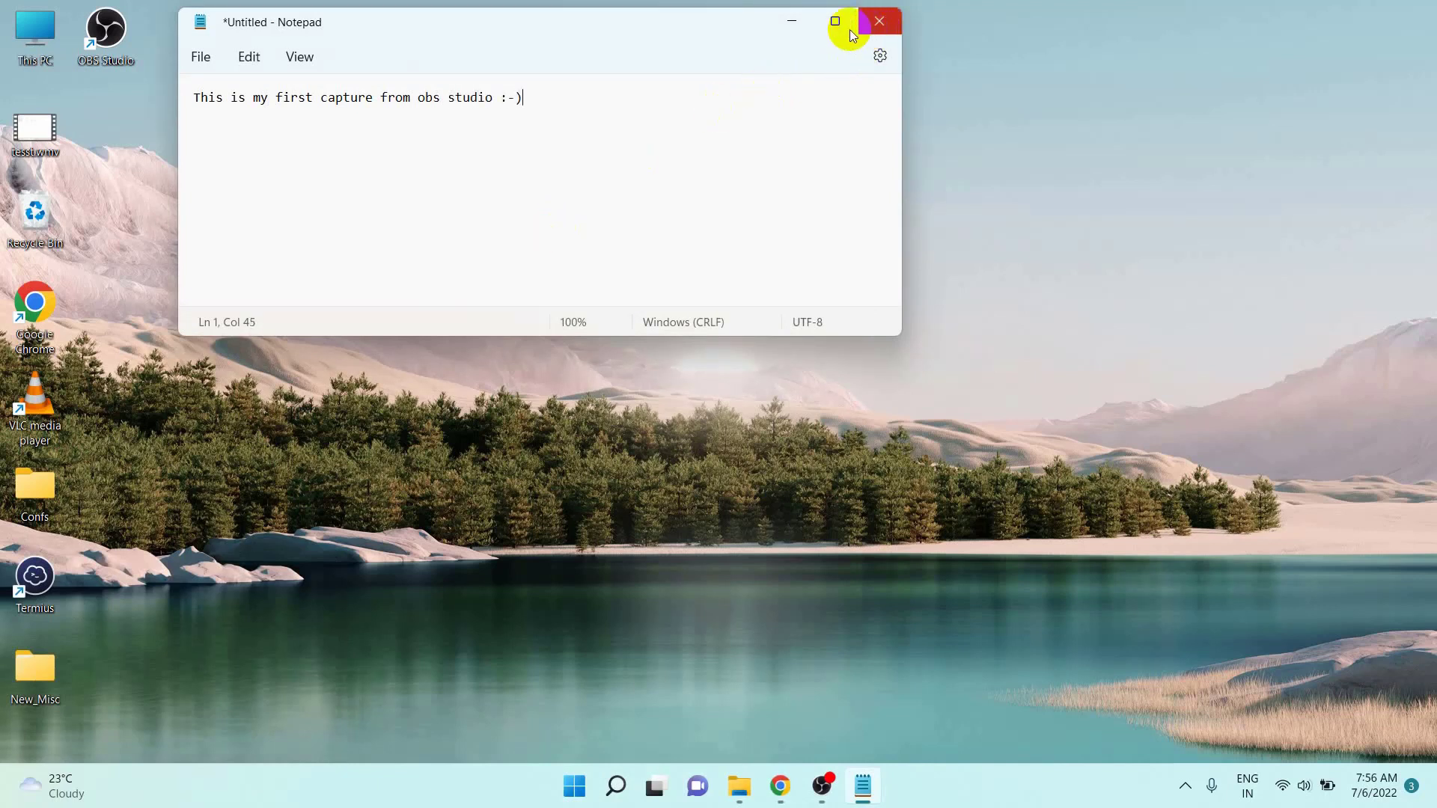
- Minimize Notepad, switch back to OBS Studio and stop the recording
click(792, 21)
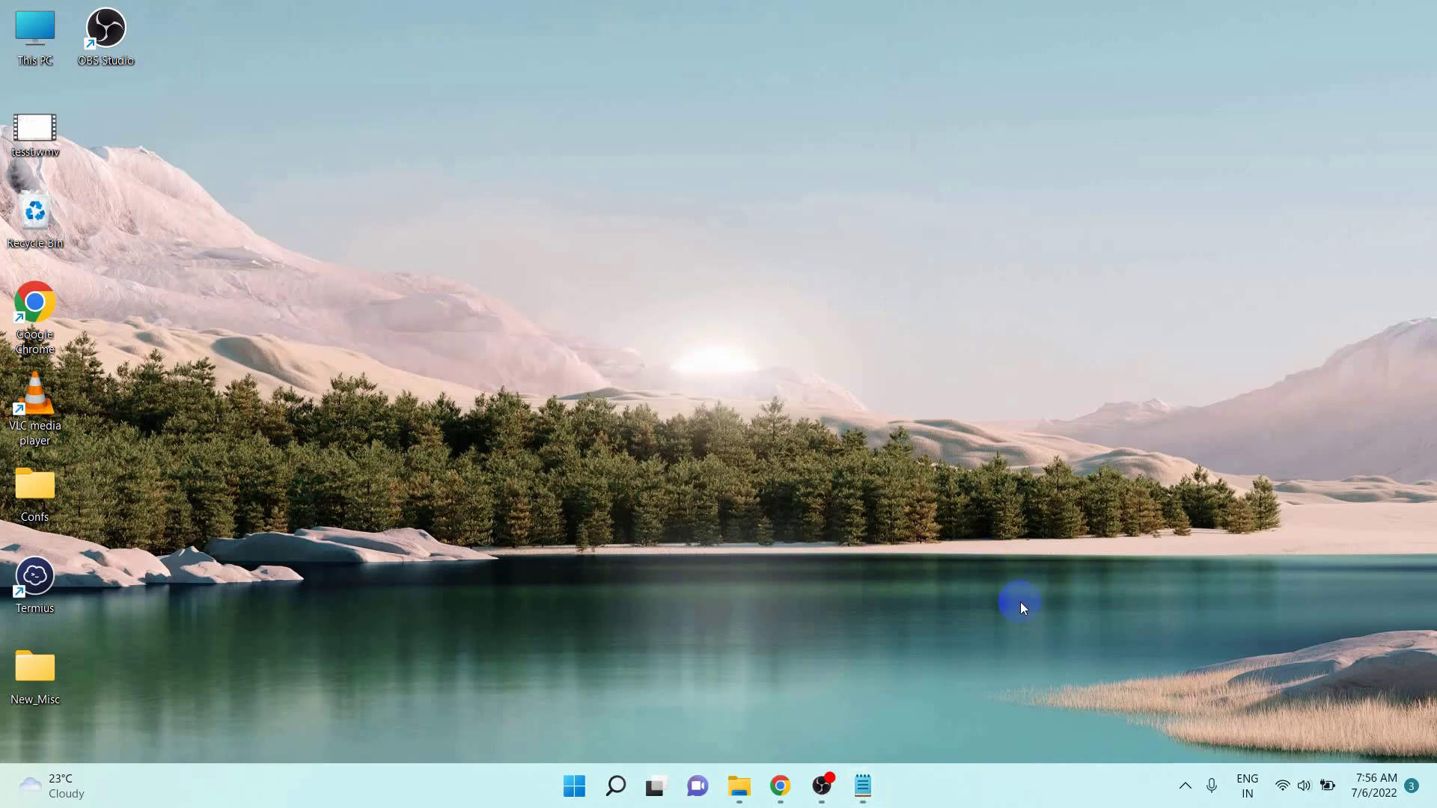
click(823, 784)
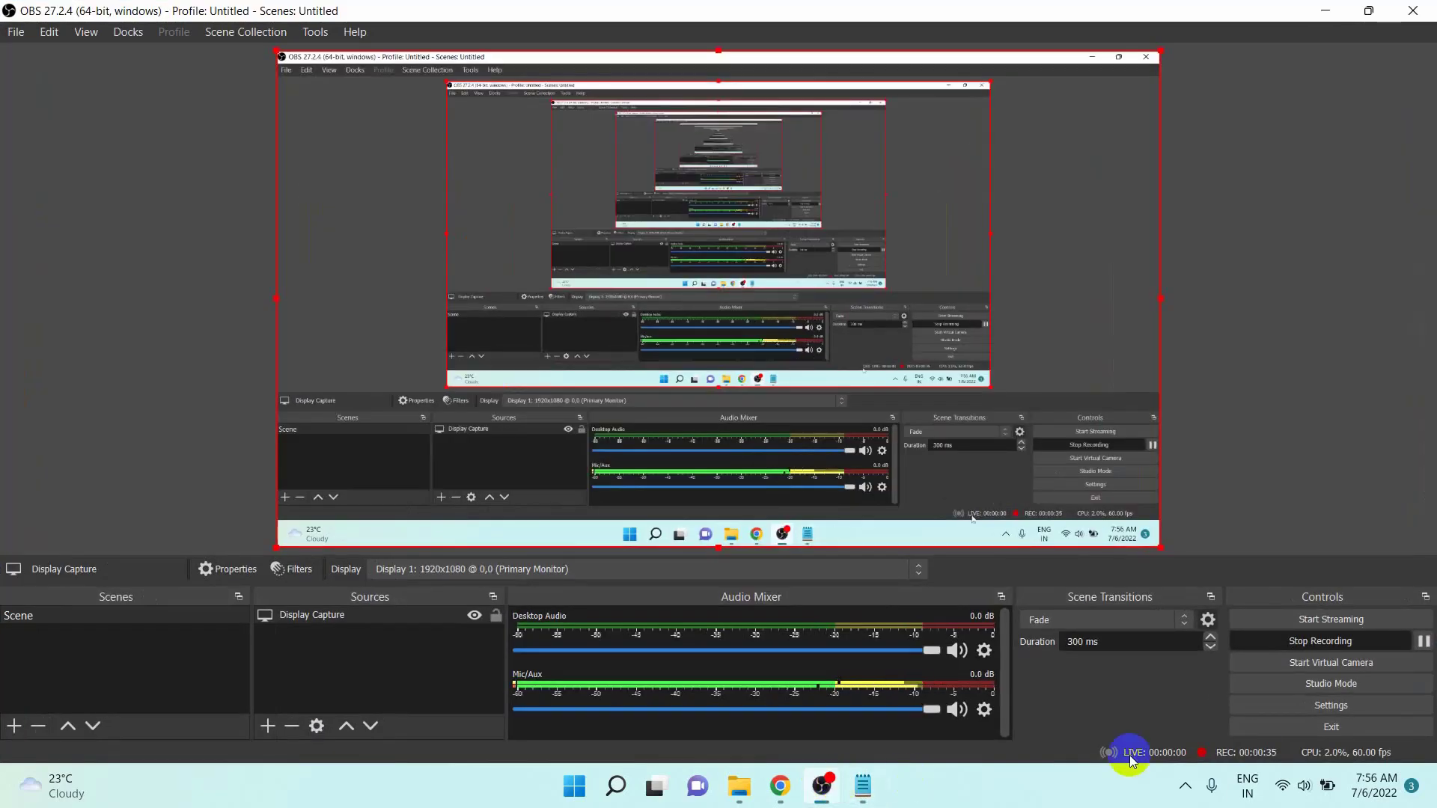
click(1421, 644)
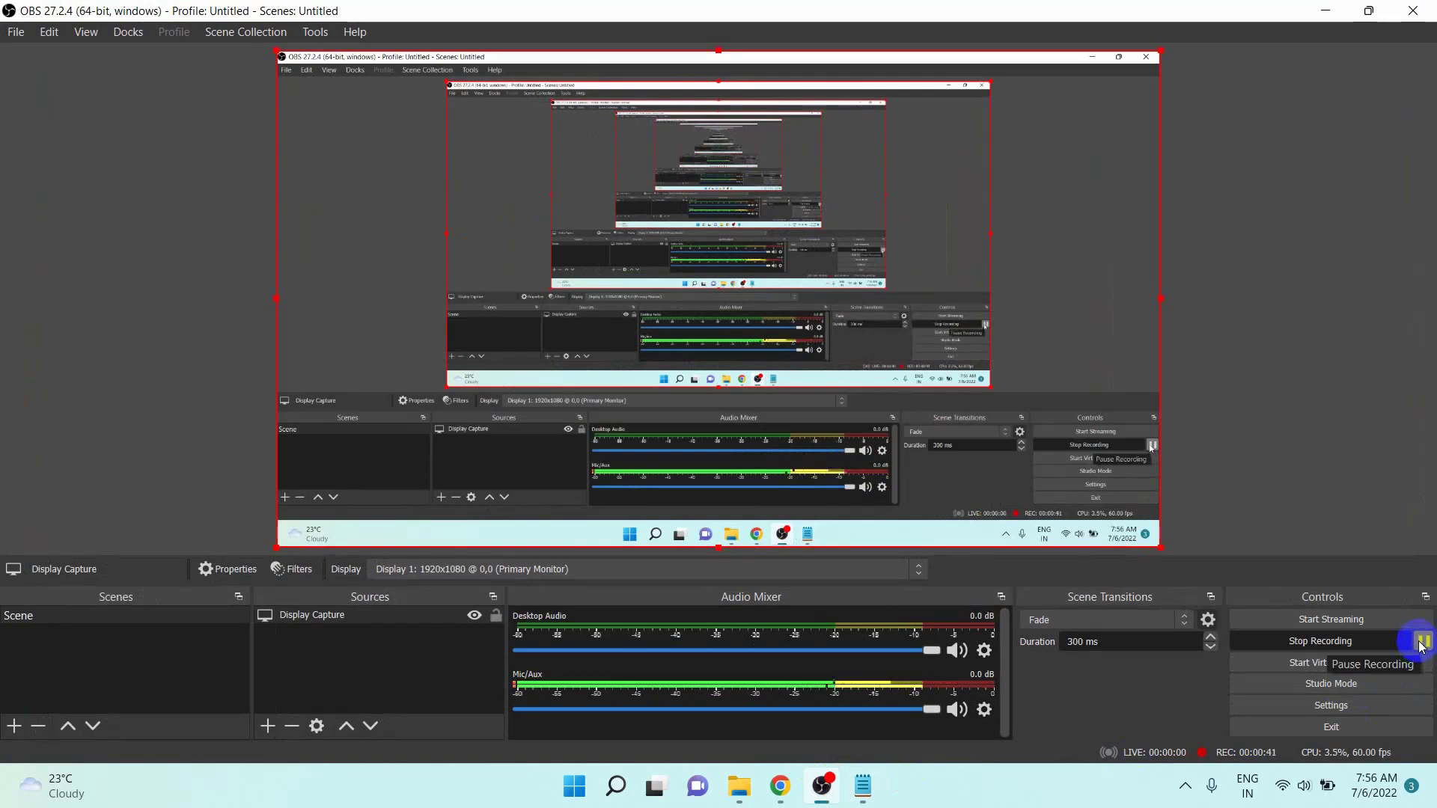
click(1371, 640)
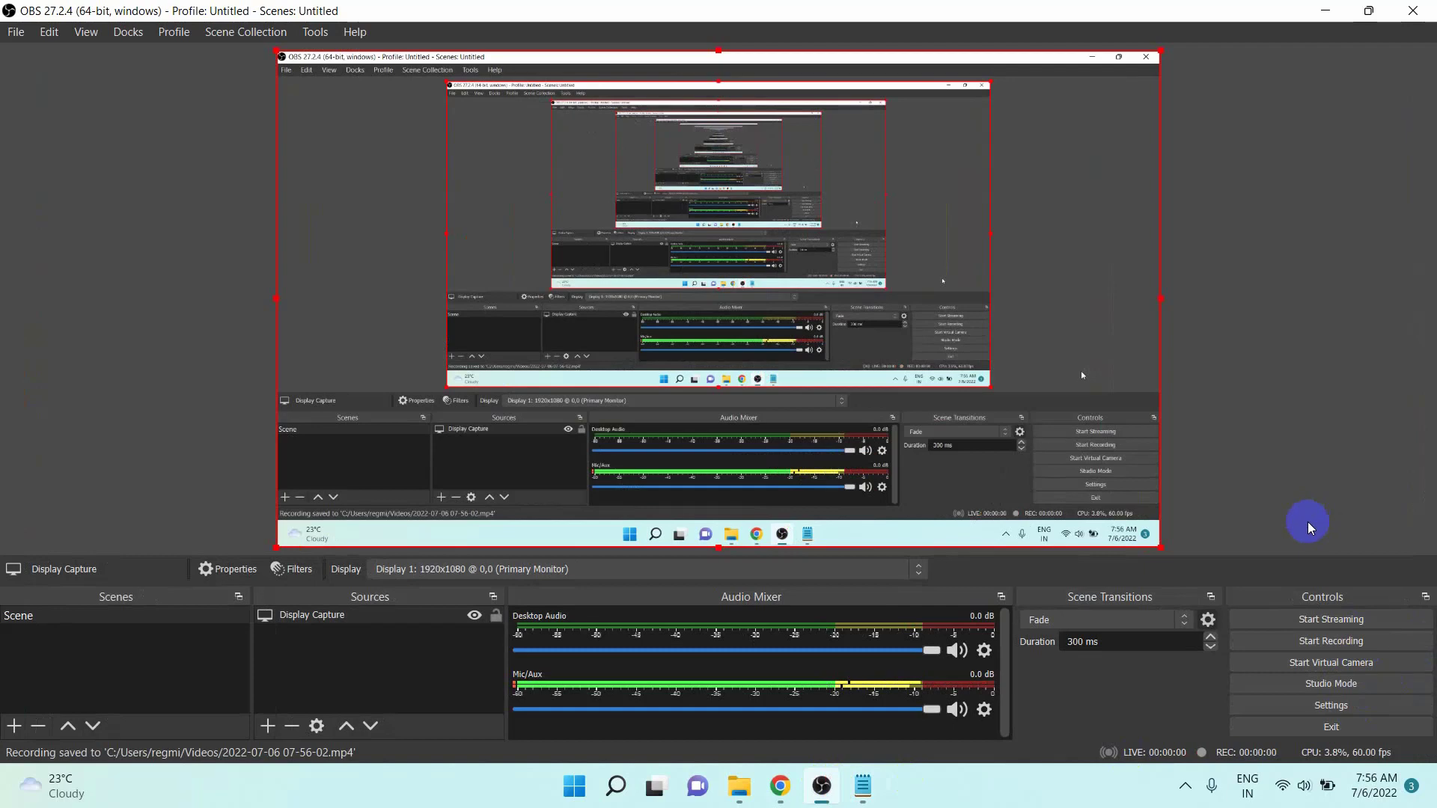
- Minimize OBS and open the Videos folder inside the user's profile folder under Users on Local Disk (C:) in File Explorer
click(1326, 13)
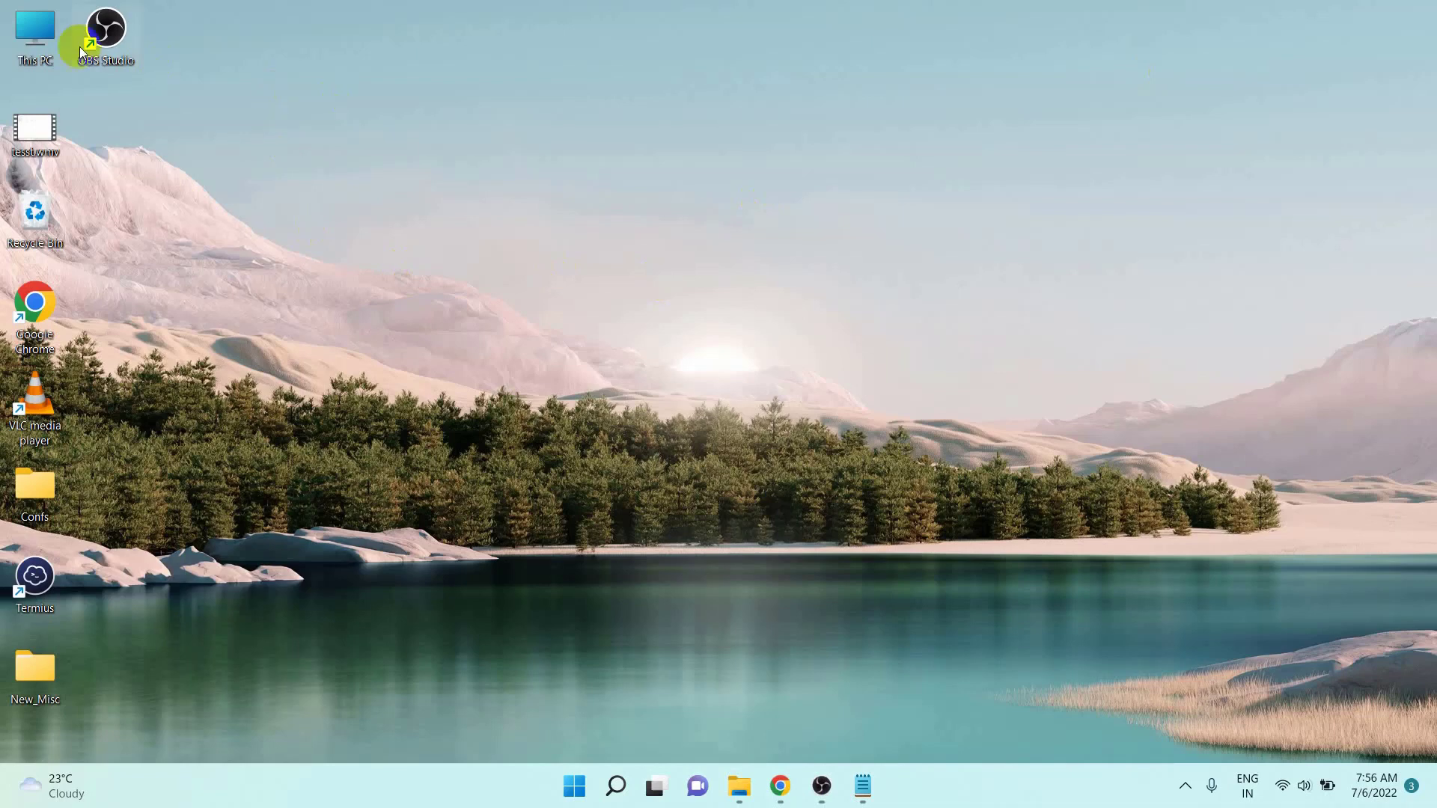
double_click(26, 29)
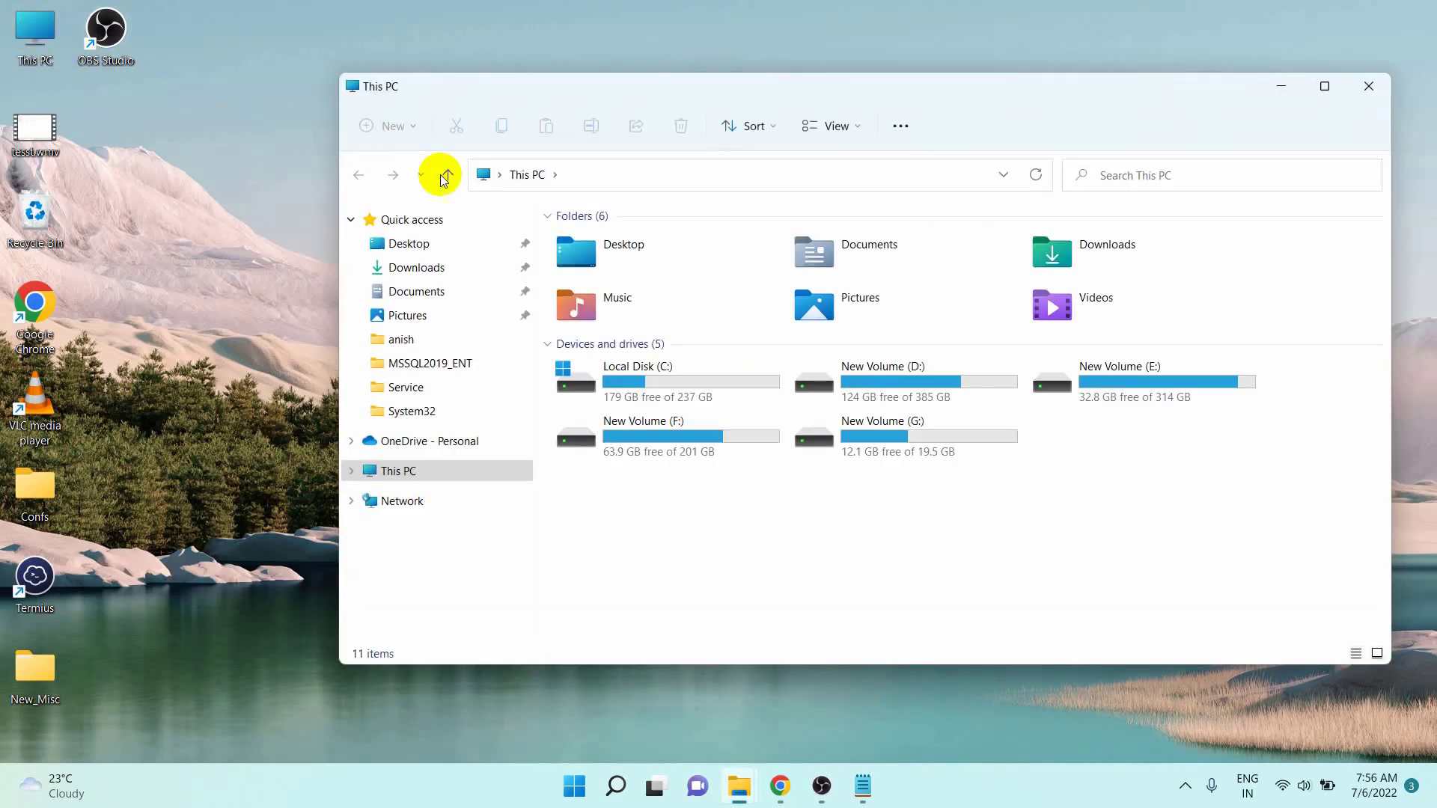
click(429, 469)
double_click(651, 376)
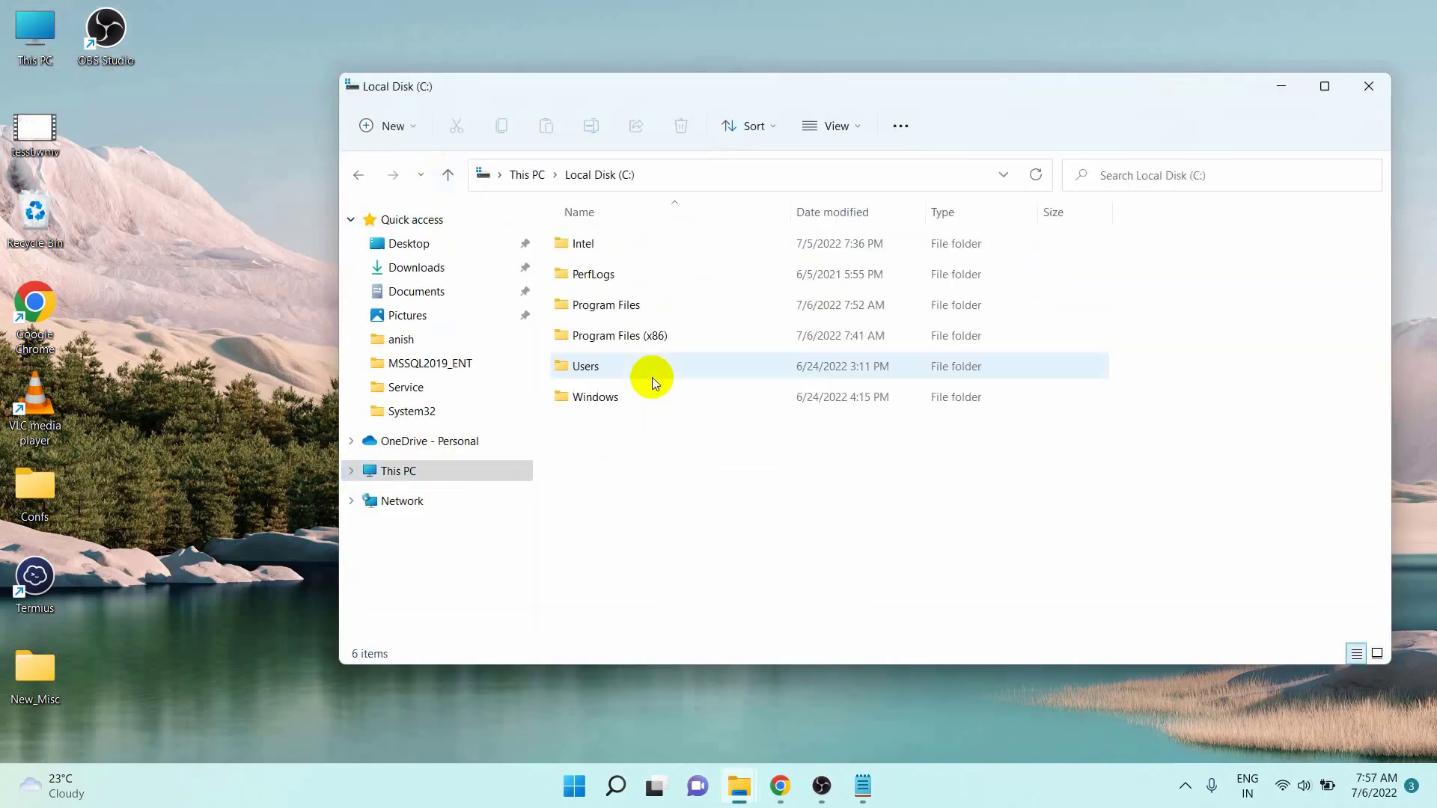
double_click(629, 370)
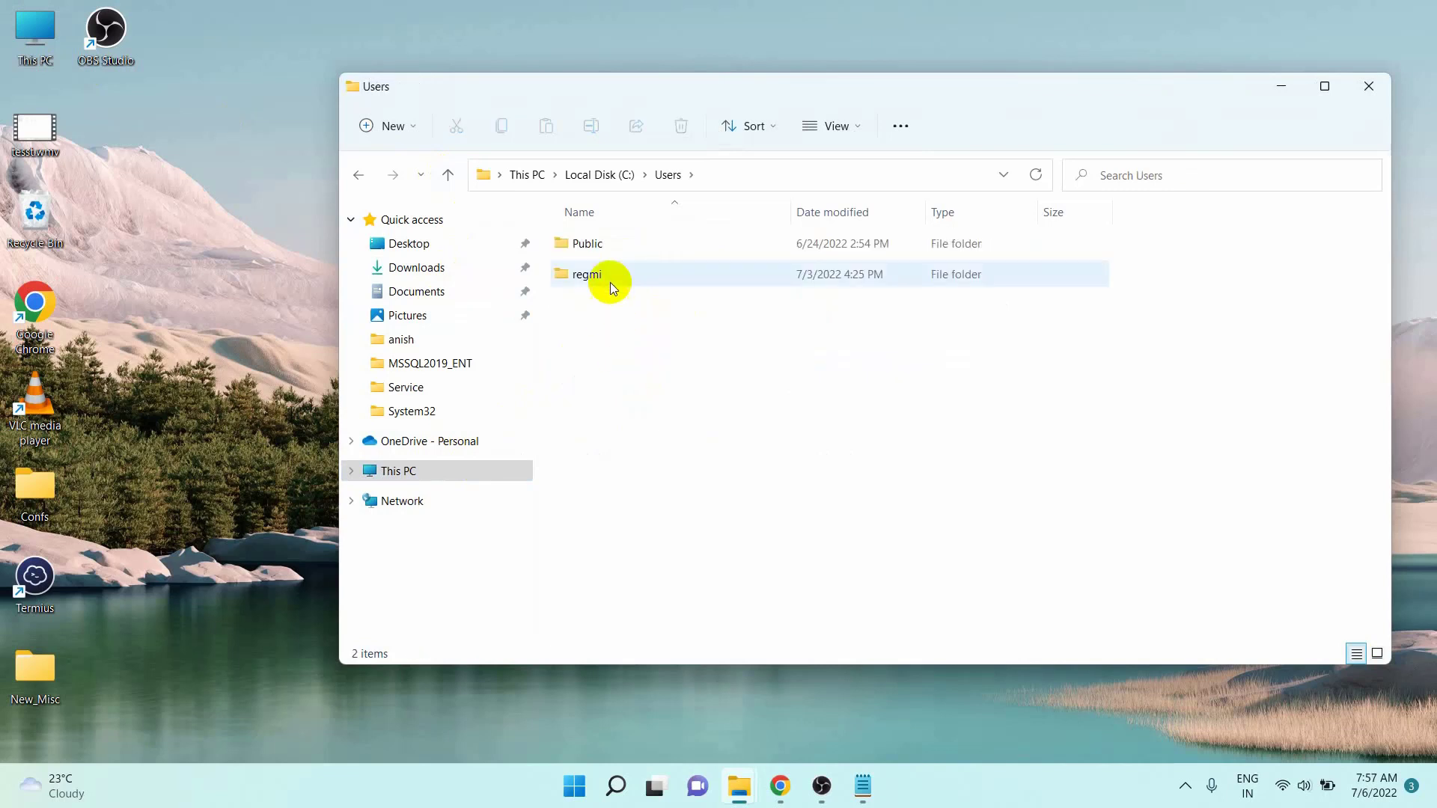
double_click(609, 274)
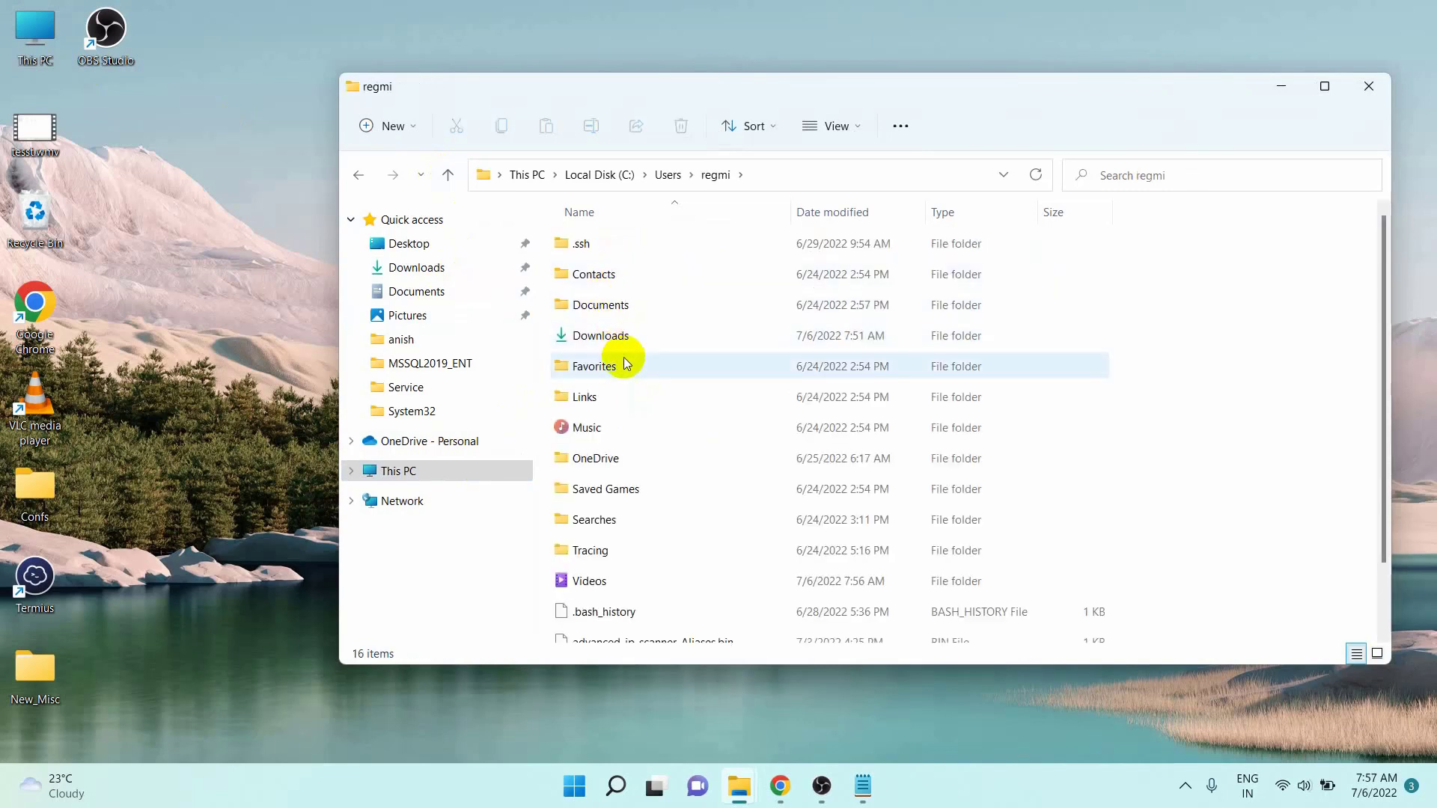
scroll(632, 404, down, 2)
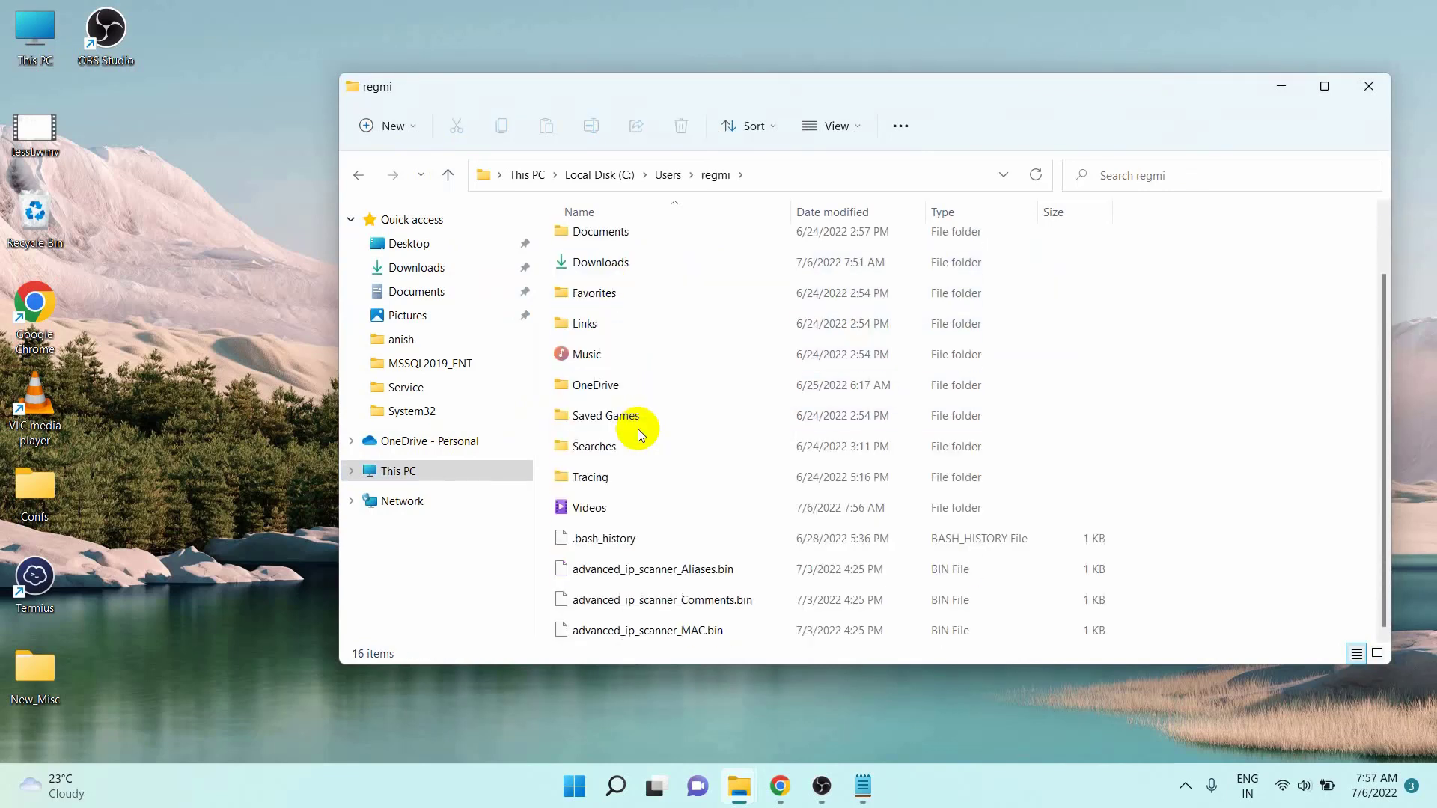
double_click(672, 504)
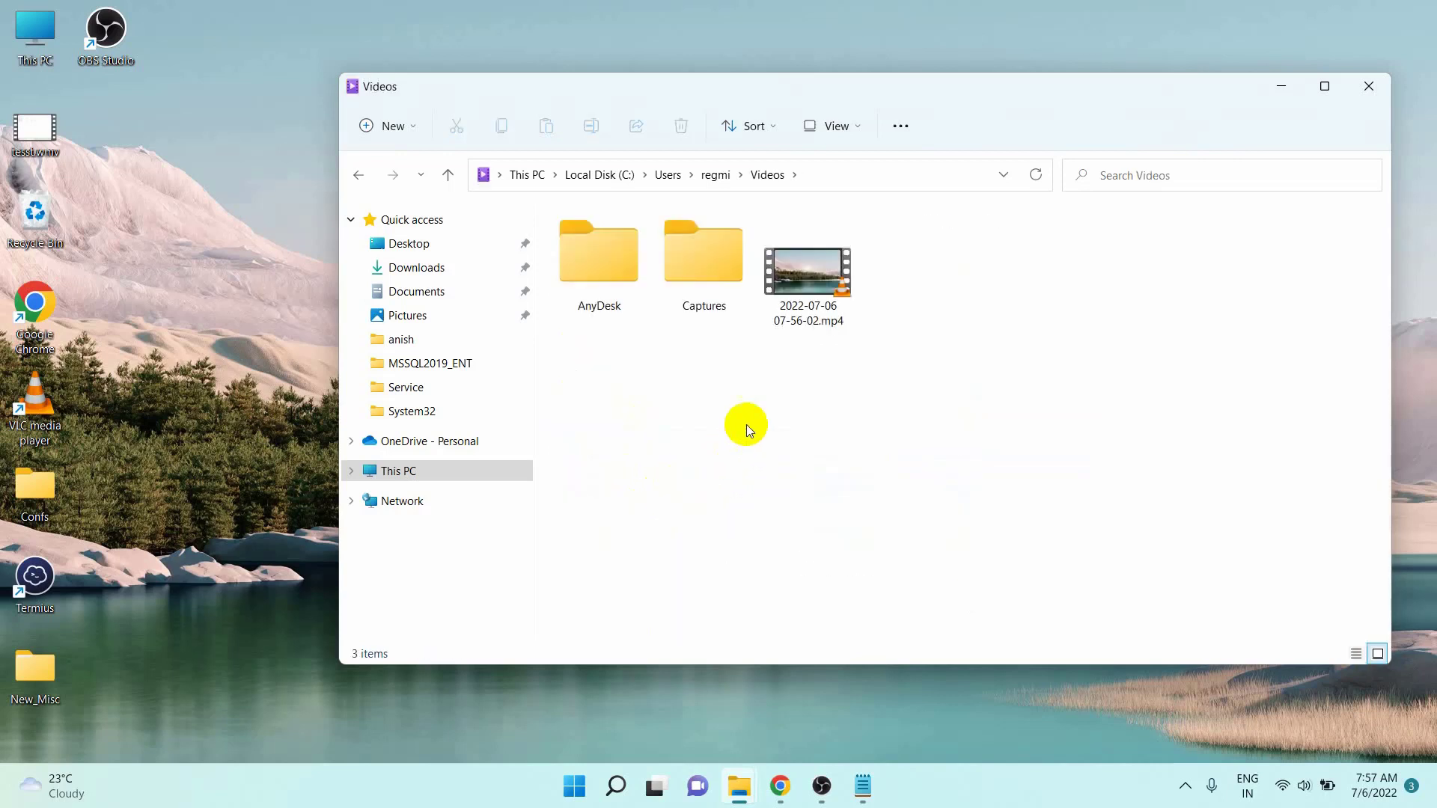
click(808, 277)
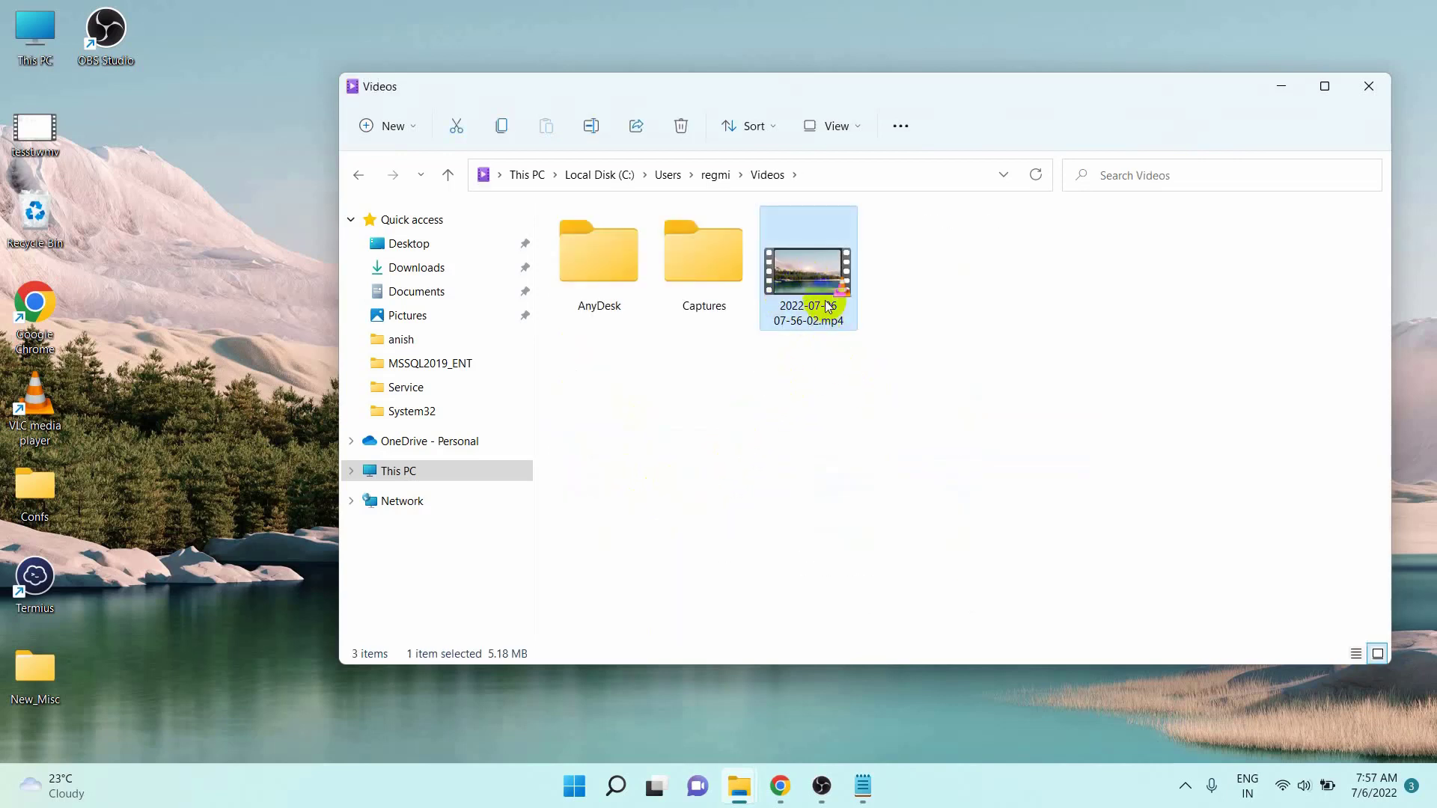
double_click(820, 280)
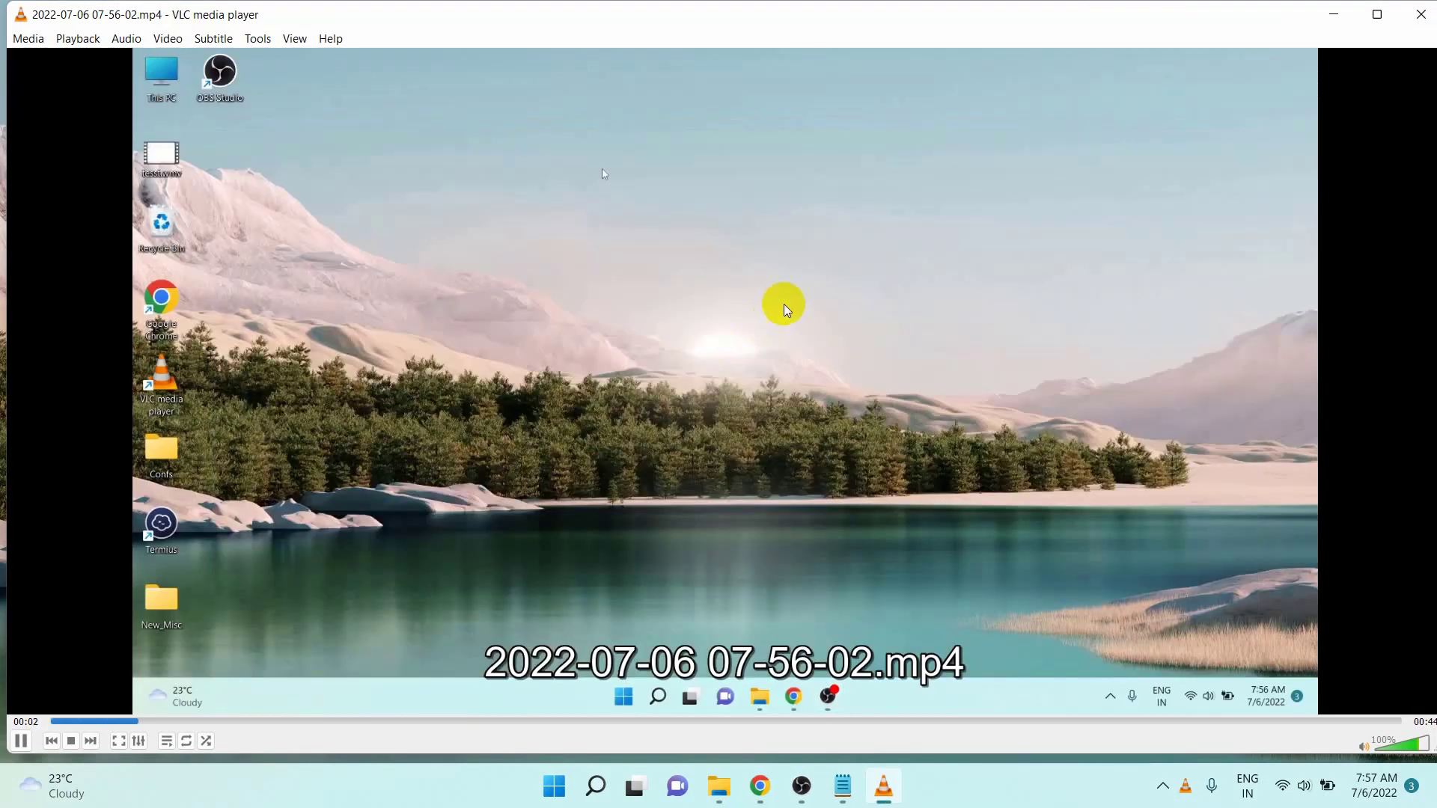
double_click(605, 174)
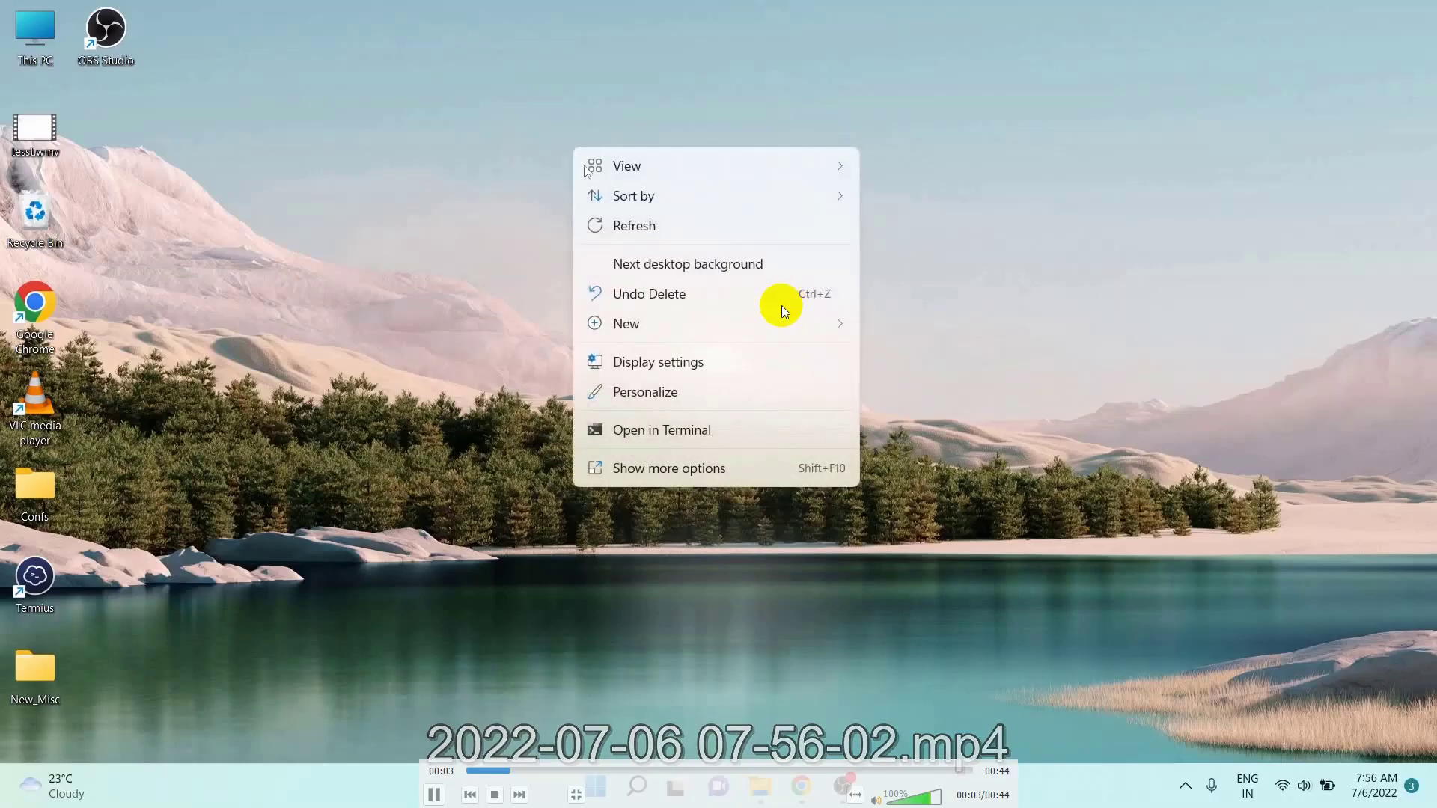